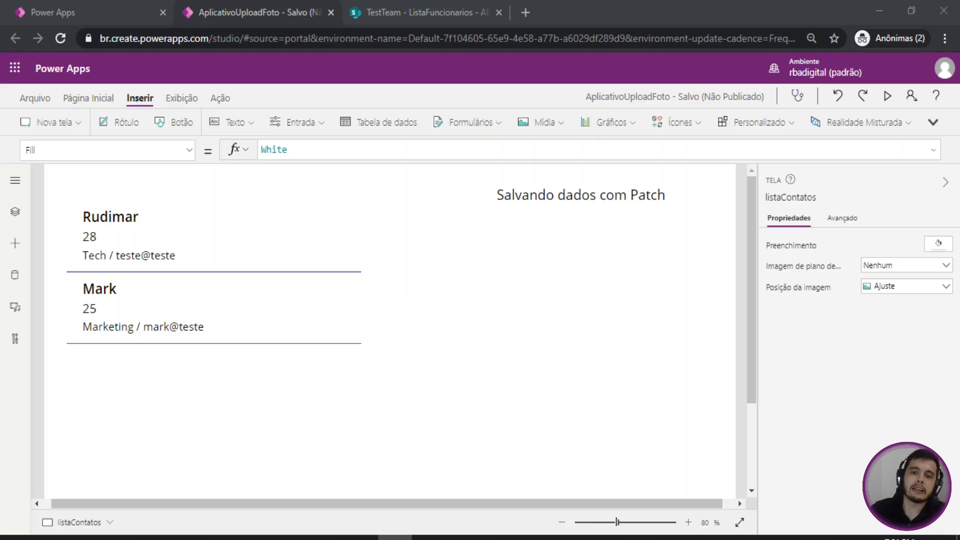
Examine the ListaFuncionarios SharePoint list, then return to the app and inspect the contacts gallery's data source and label formulas.
click(541, 305)
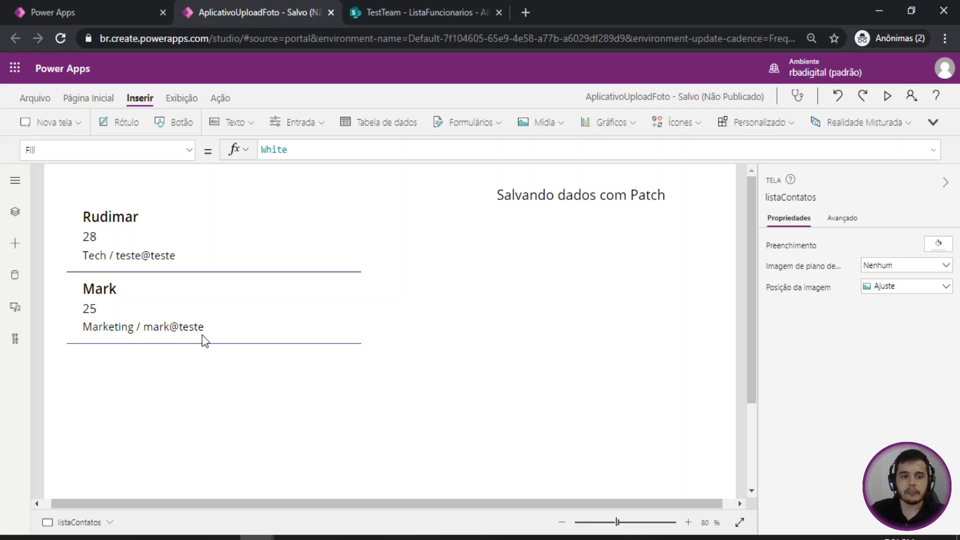
click(408, 11)
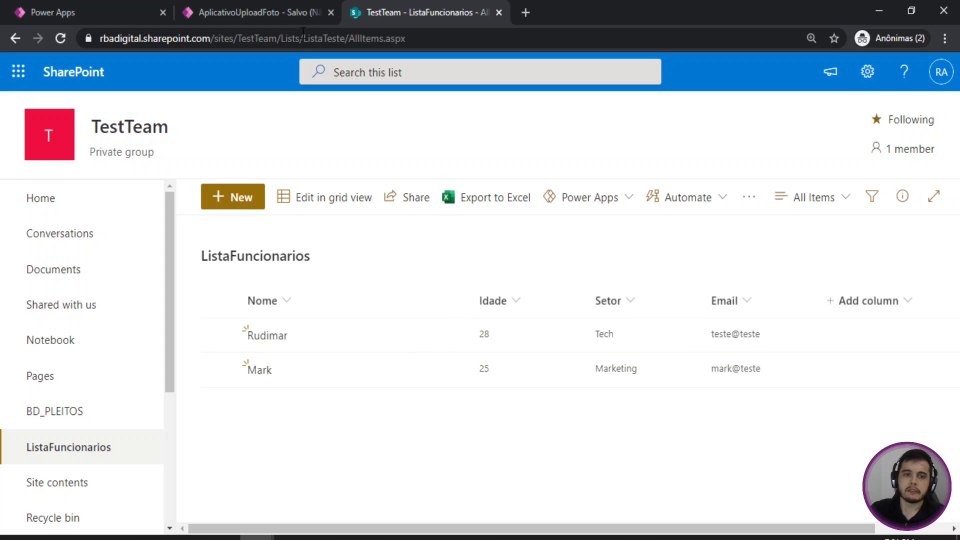
click(283, 4)
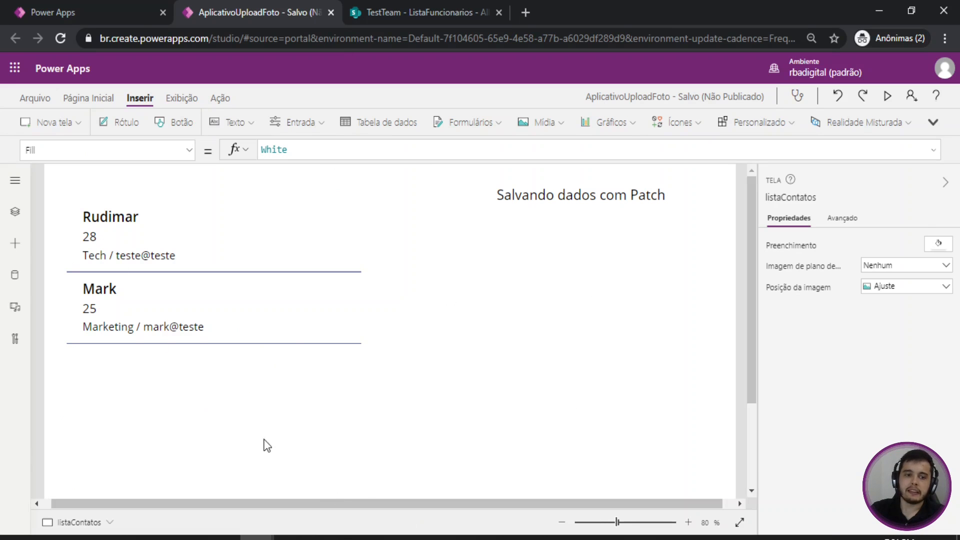
click(232, 221)
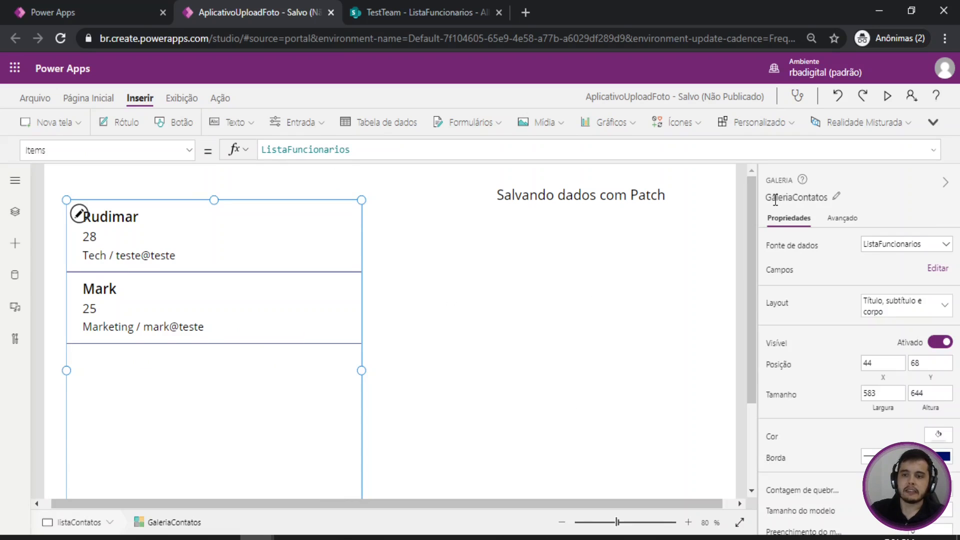
click(120, 217)
click(125, 236)
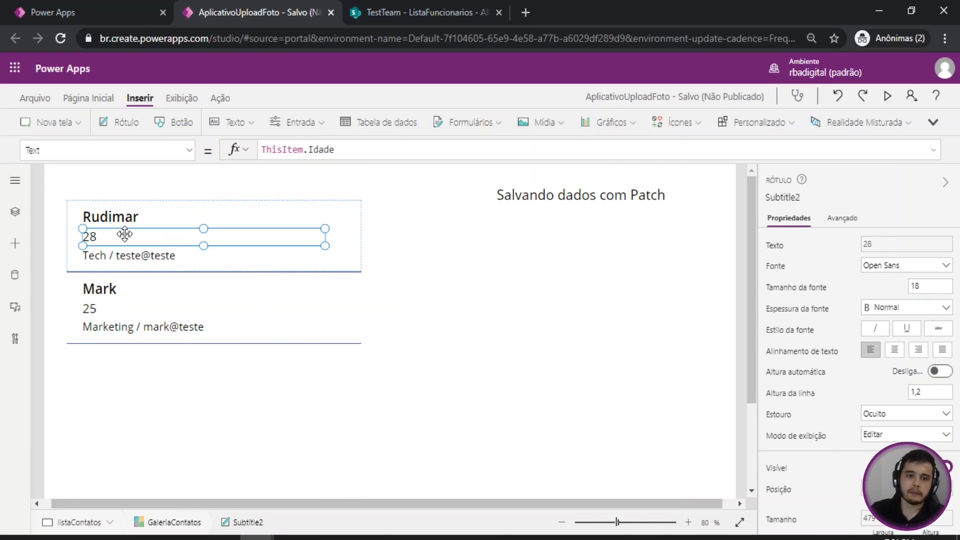
click(146, 257)
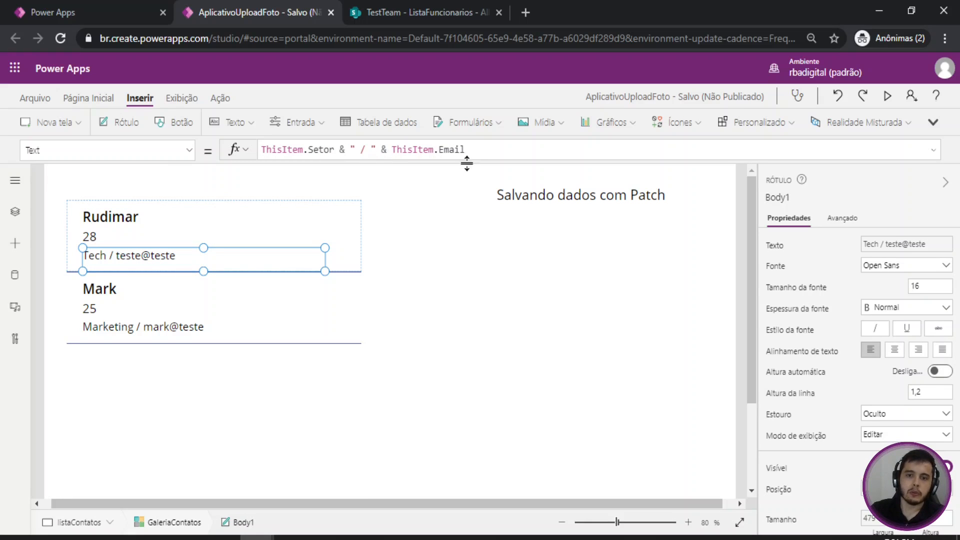
click(470, 302)
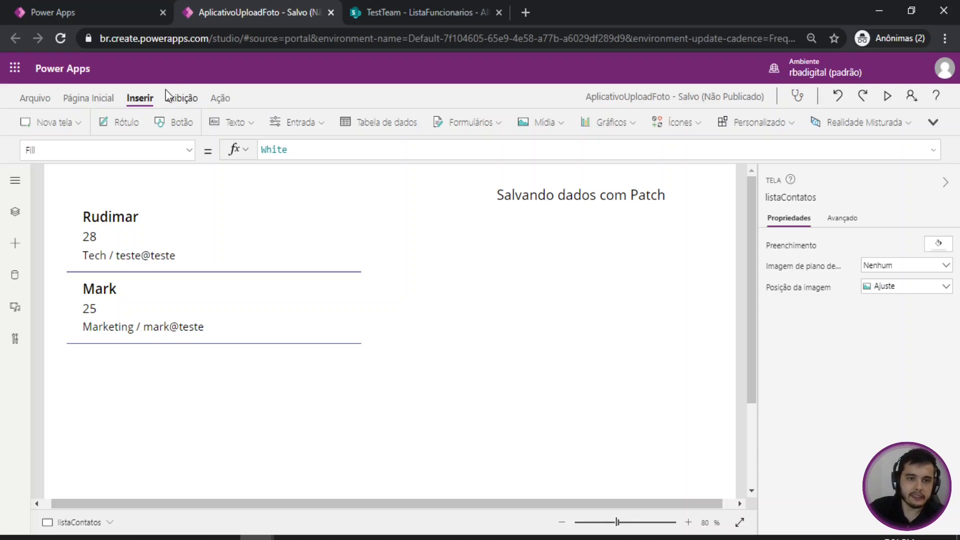
Insert a text input below the Salvando dados com Patch heading and a label reading Nome beside it.
click(303, 122)
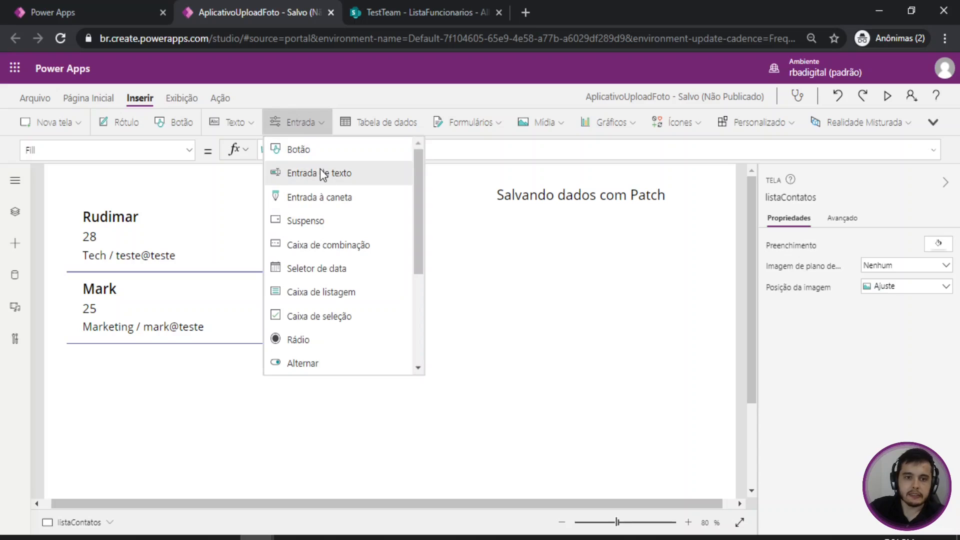
drag(195, 204, 675, 251)
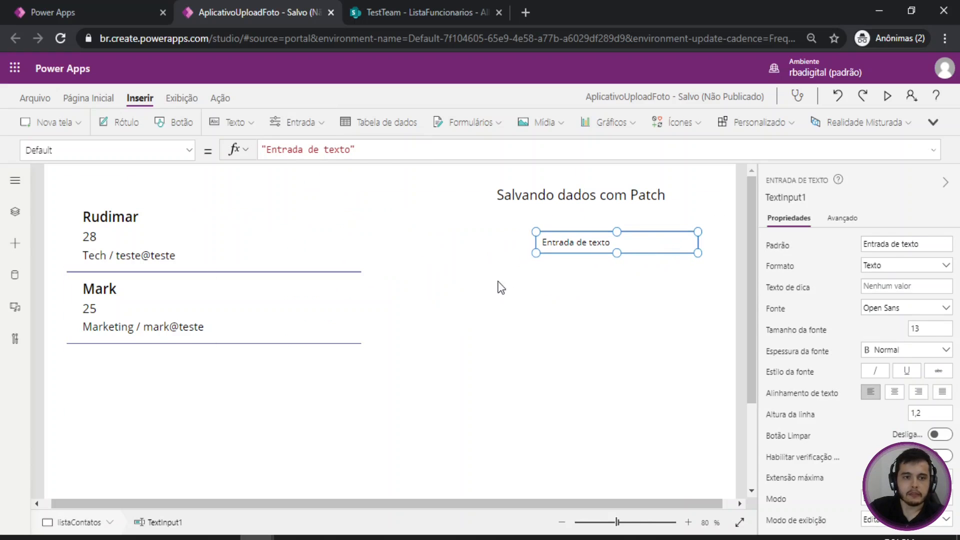
click(313, 206)
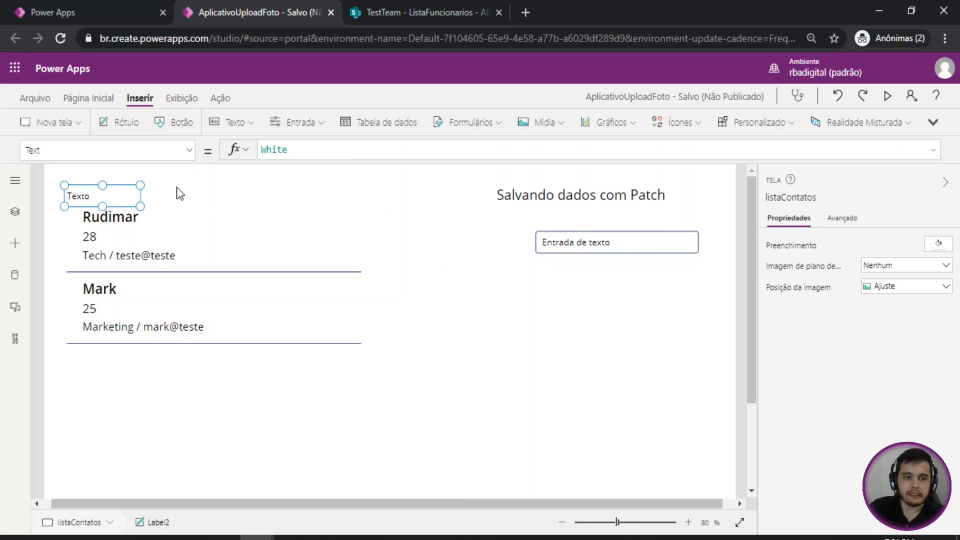
drag(118, 195, 501, 241)
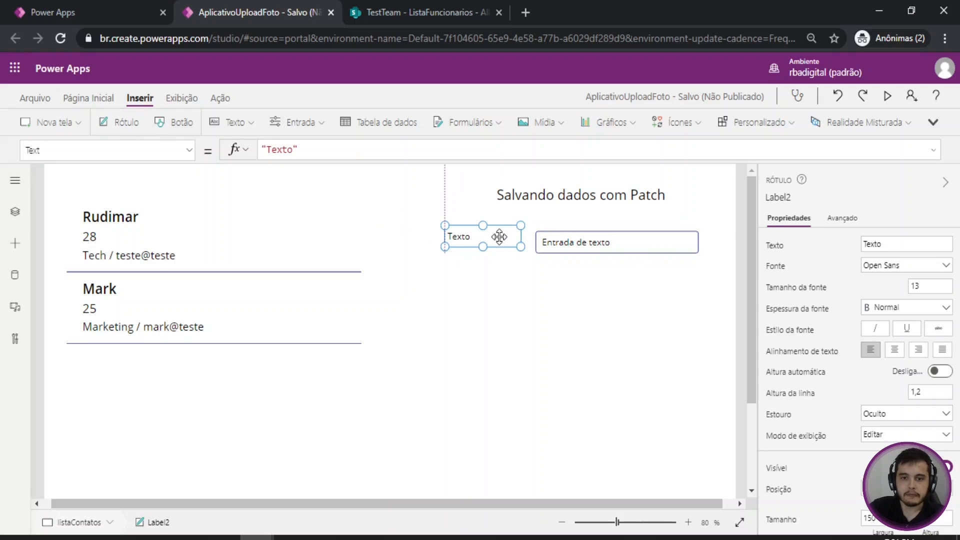
double_click(502, 242)
text(Nome)
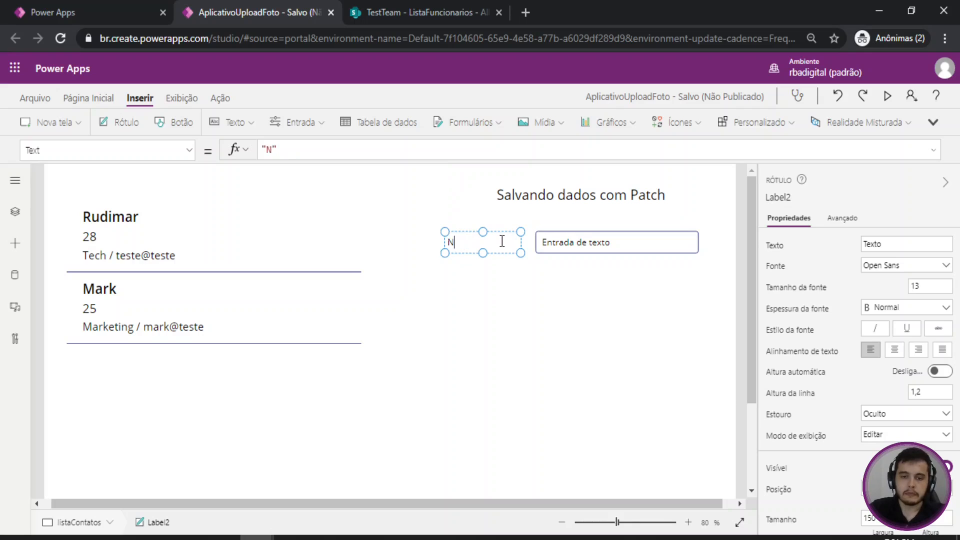
Clear the text input's default value and set its hint text to Digite o nome.
click(609, 248)
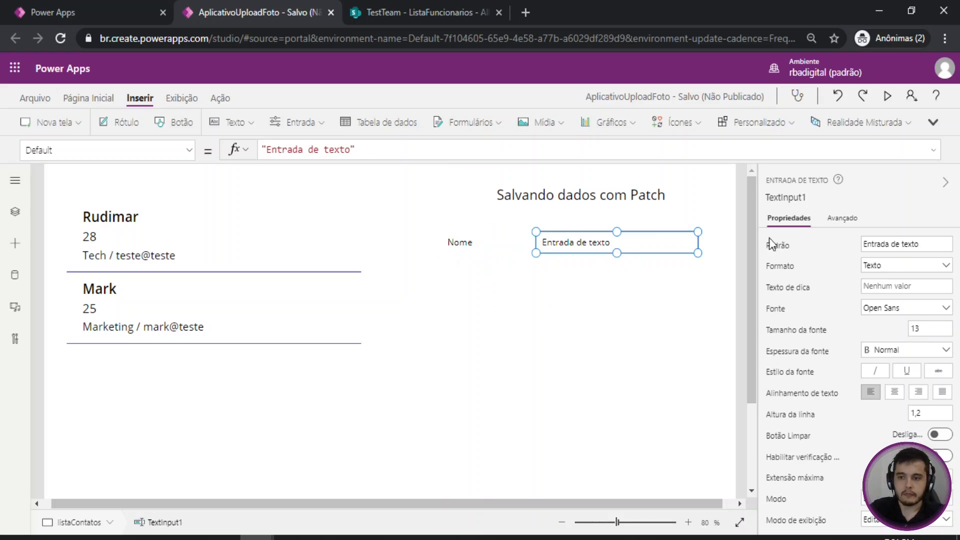
drag(931, 245, 820, 244)
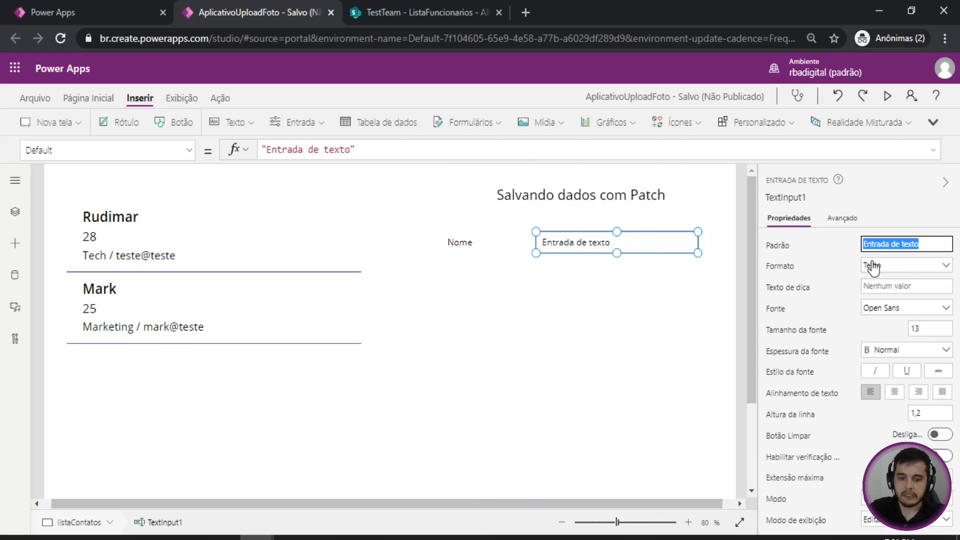
key(ctrl+x)
click(896, 287)
key(ctrl+v)
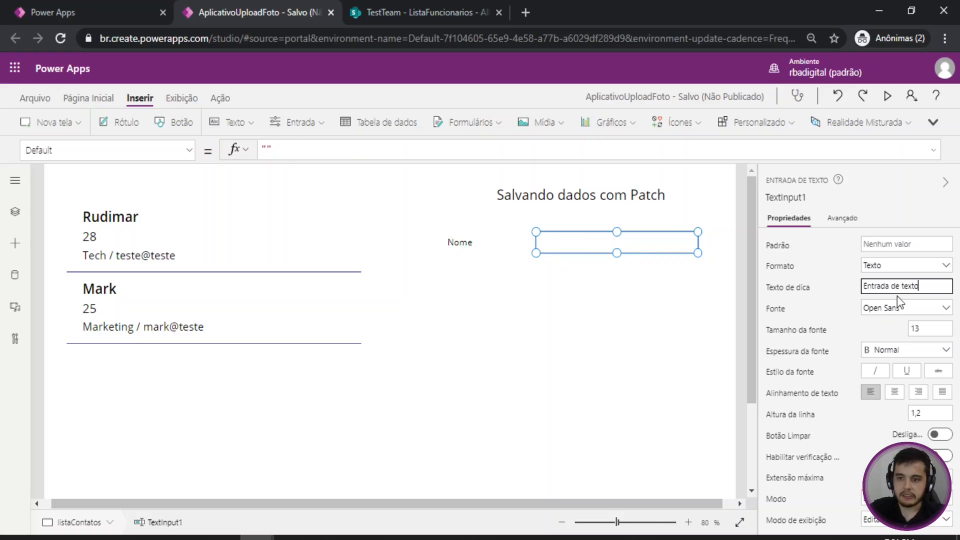
drag(924, 287, 780, 278)
text(Digite o nome)
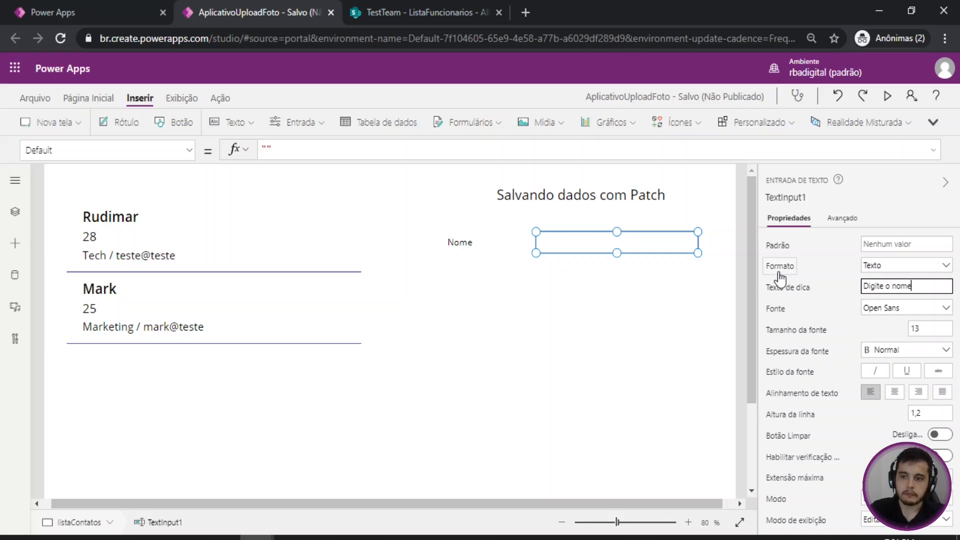
click(496, 365)
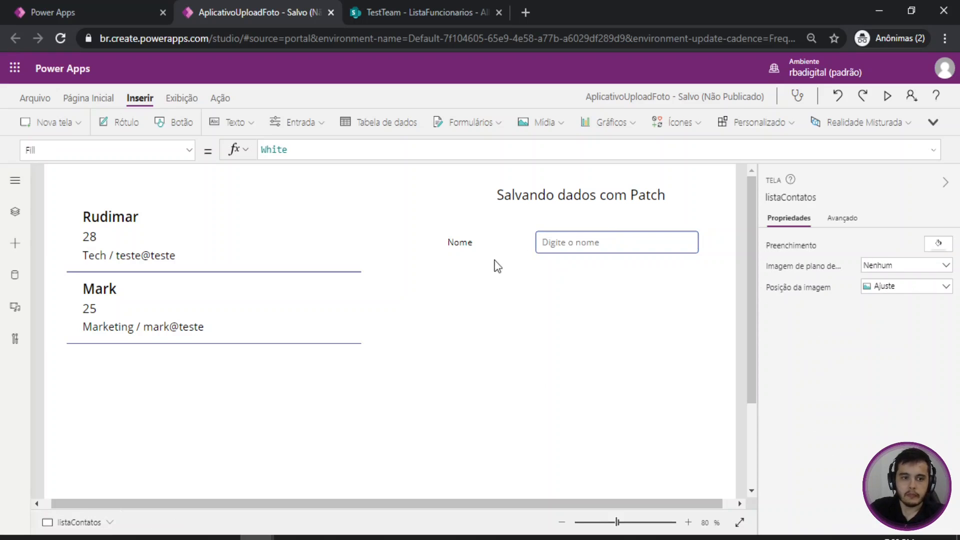
Duplicate the Nome label together with its text input and align the copies directly below the originals.
click(464, 249)
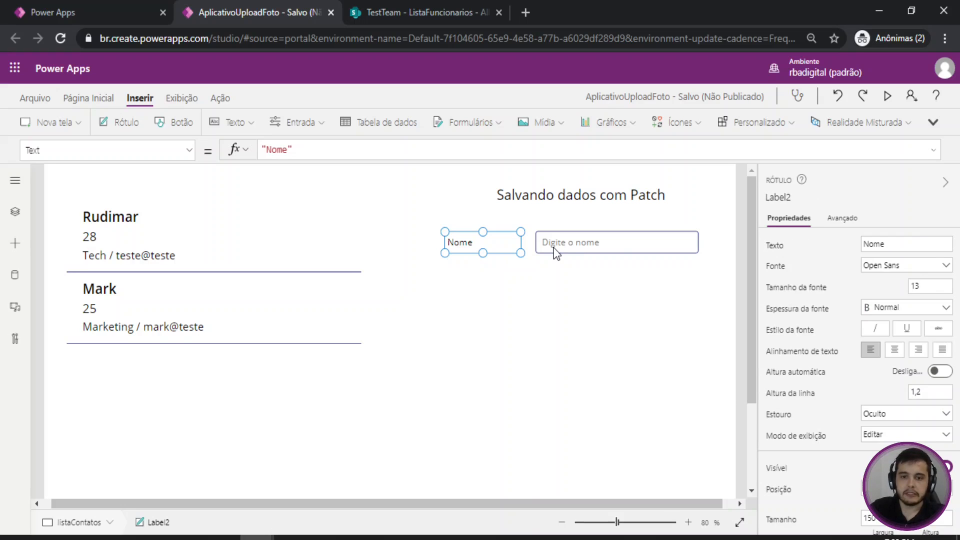
click(542, 290)
click(471, 251)
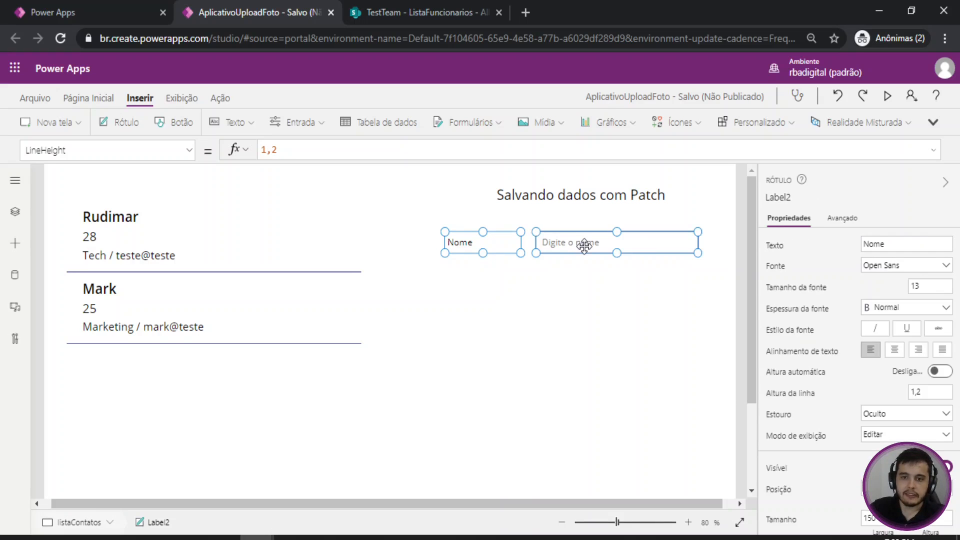
shift+click(584, 247)
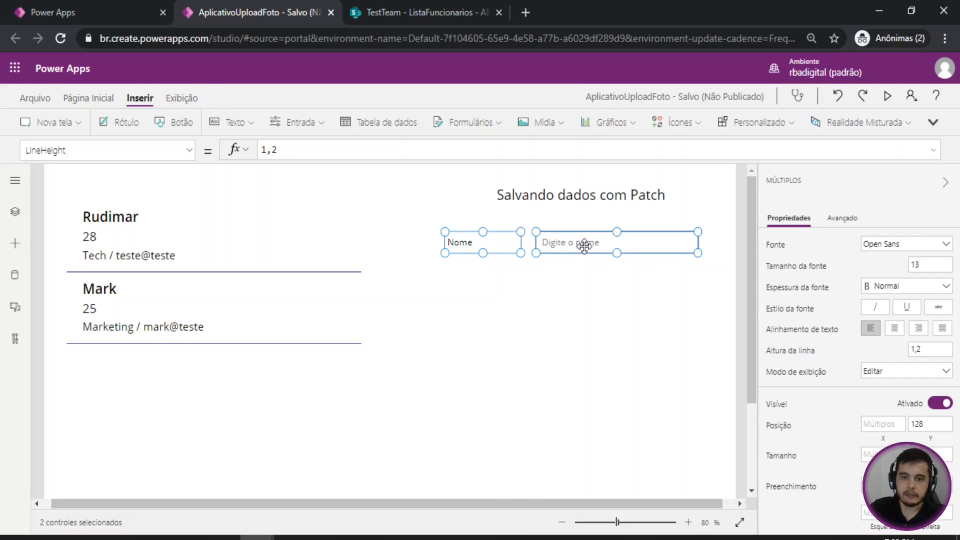
click(567, 276)
key(ctrl+v)
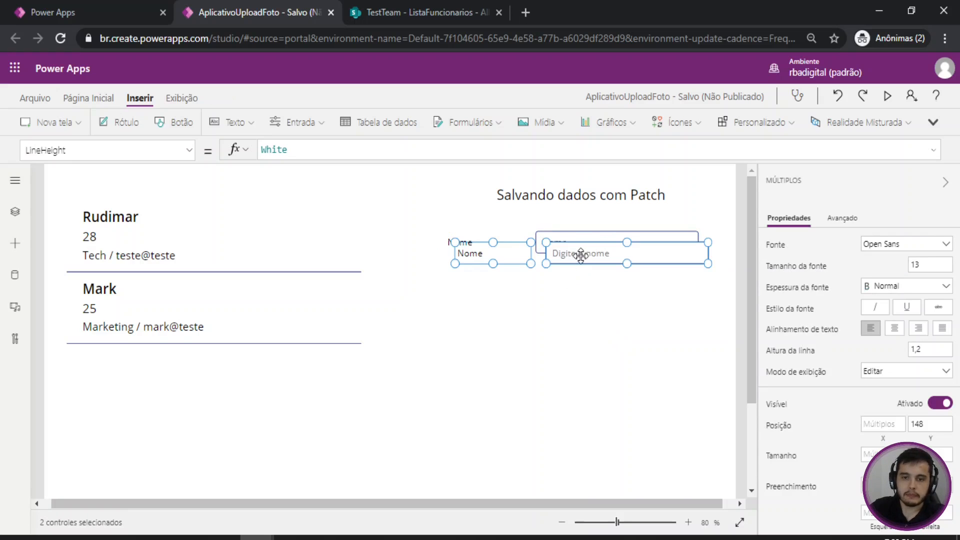
drag(568, 253, 570, 282)
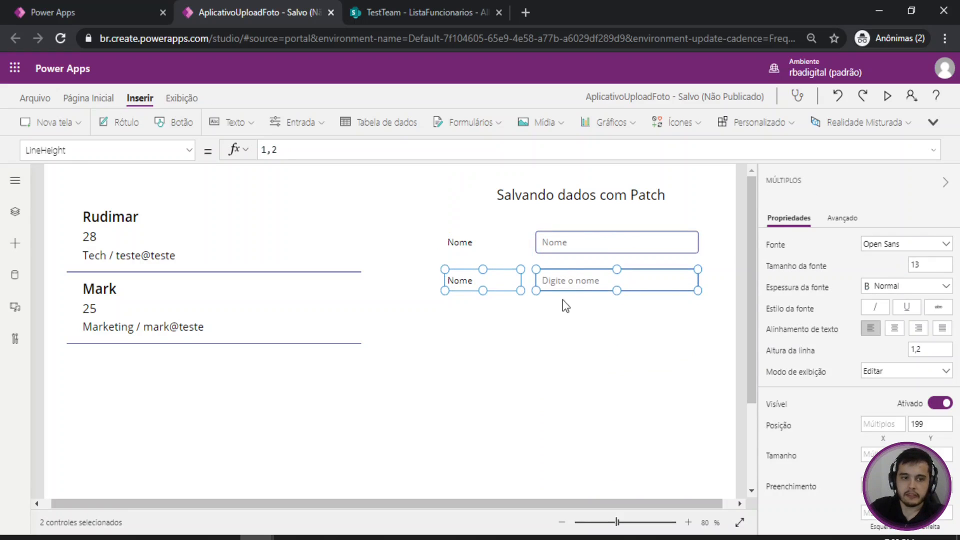
Change the copied label's text to Idae.
click(562, 299)
double_click(494, 285)
text(Idae)
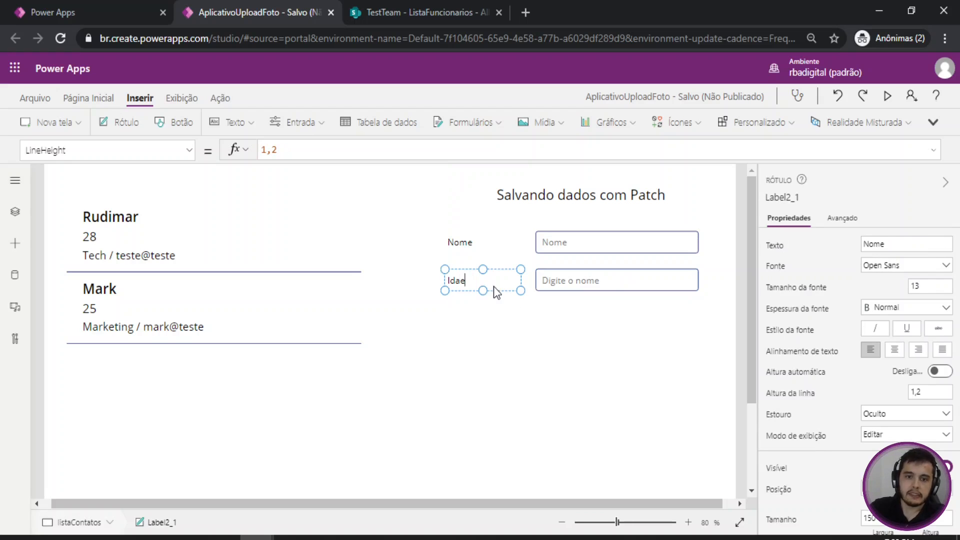
Set the second text input's hint text to Digite a idade and its format to Número.
click(609, 287)
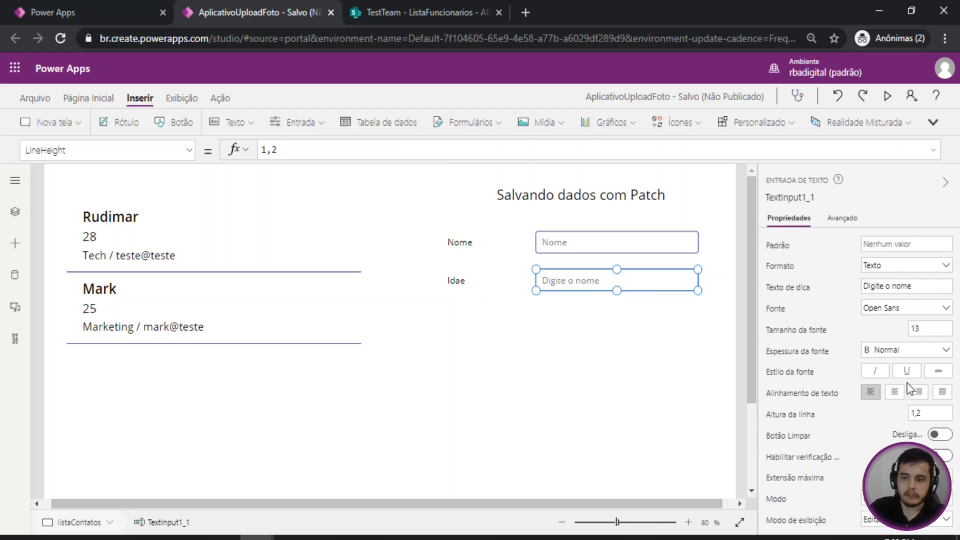
click(887, 287)
drag(887, 287, 942, 300)
text(a idad)
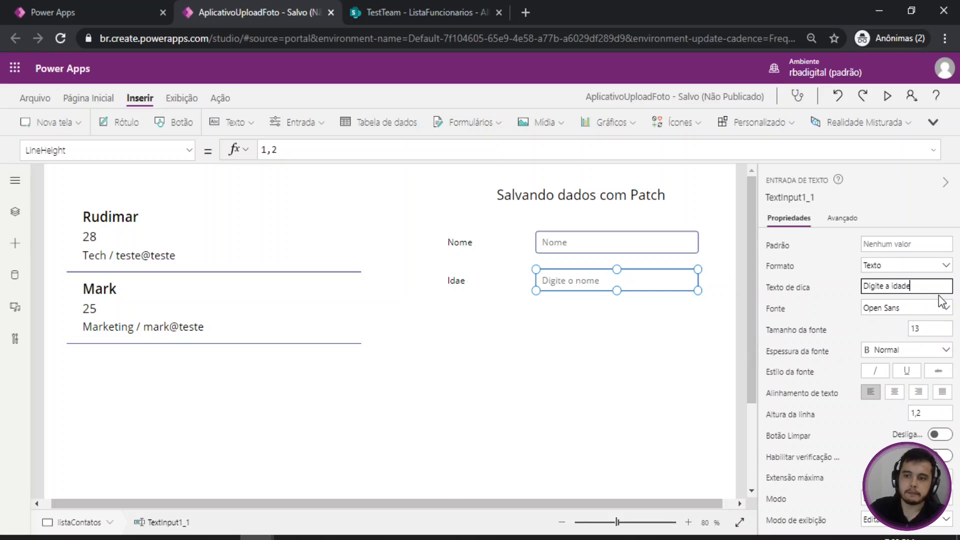
click(887, 267)
click(887, 280)
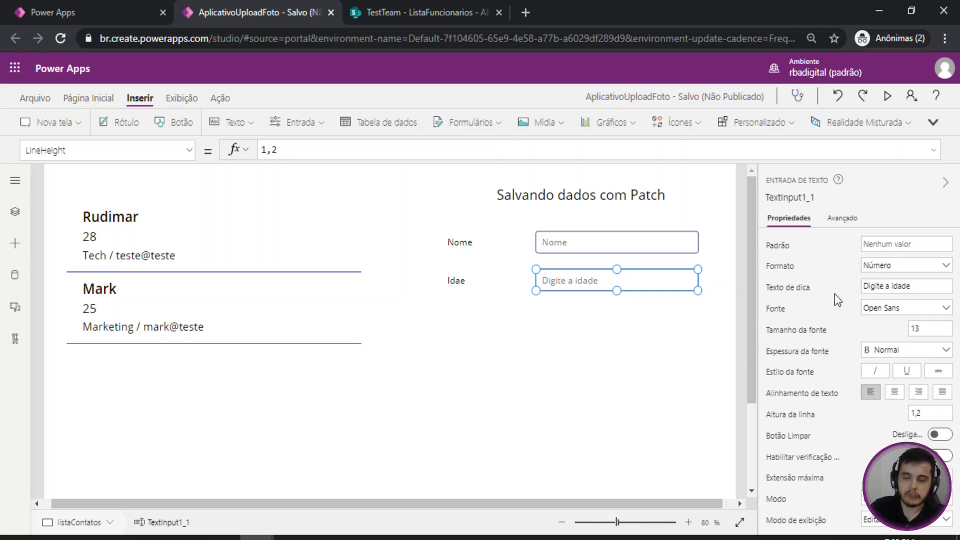
Correct the second row's label text to Idade.
click(479, 336)
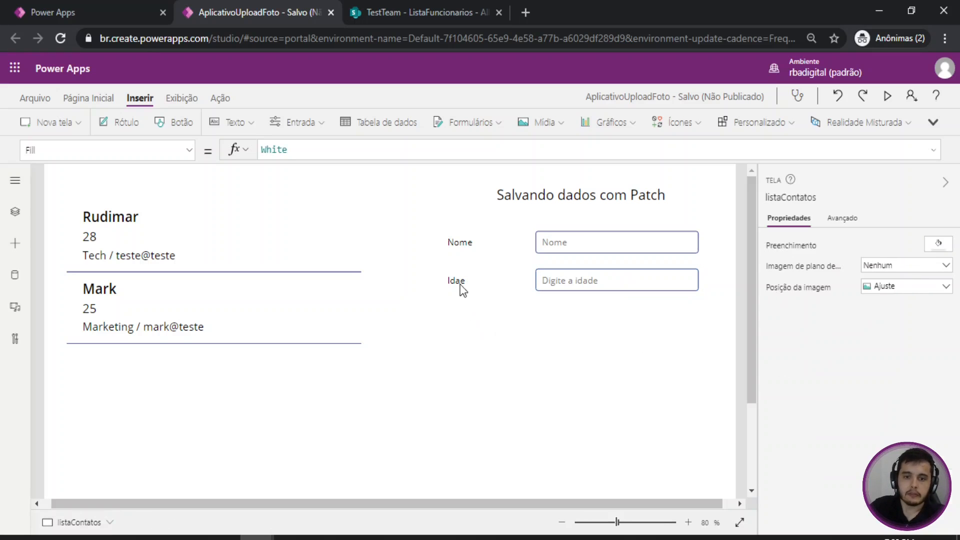
double_click(457, 281)
text(Idade)
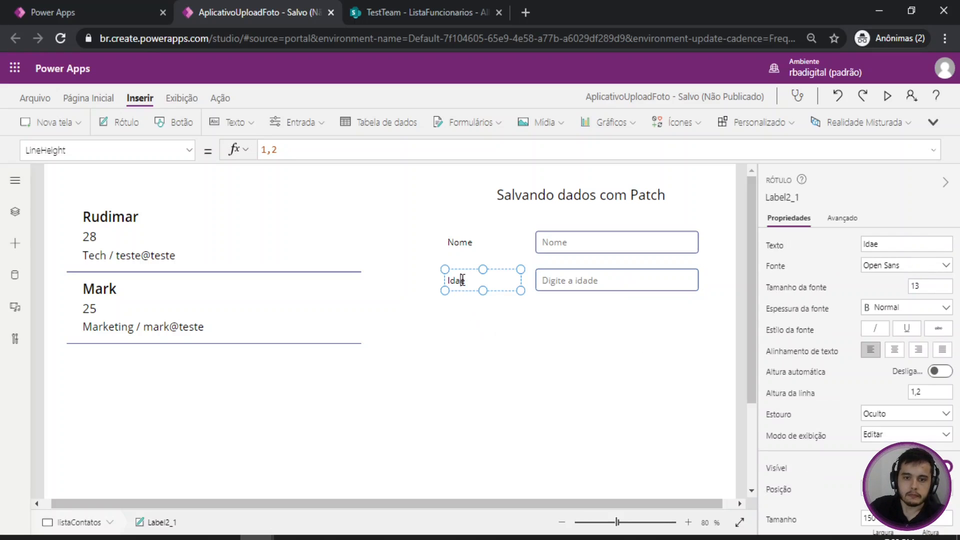
click(494, 335)
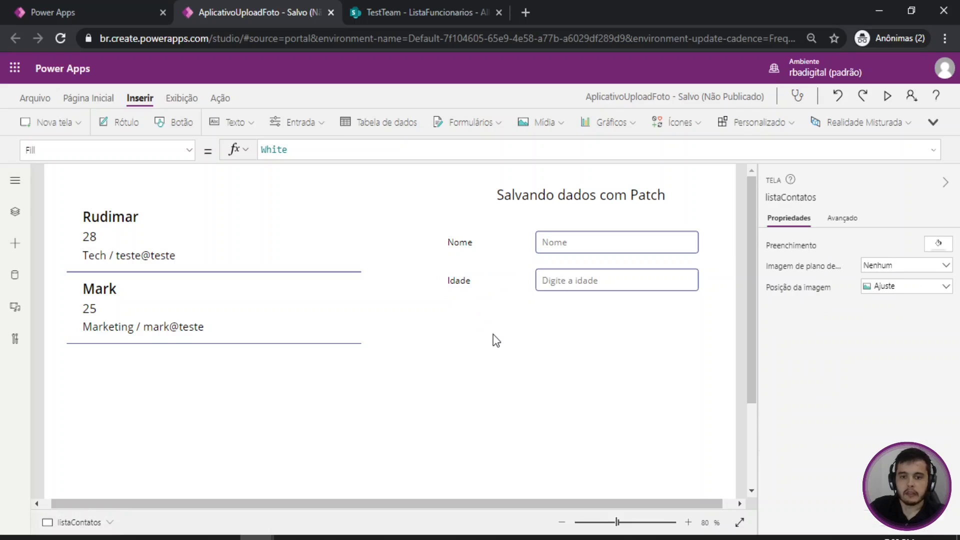
Paste another copy of the Nome label and input pair below the Idade row and rename its label Setor.
key(ctrl+v)
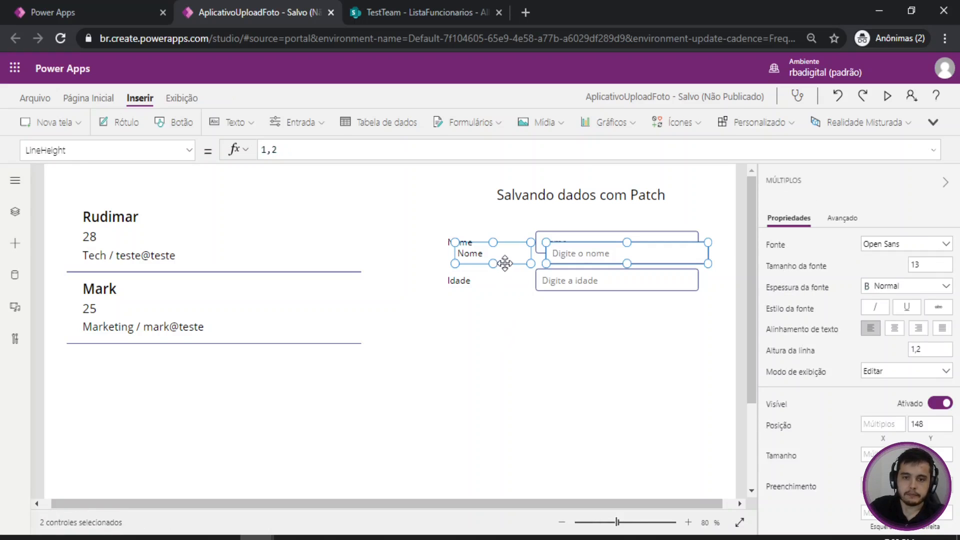
drag(502, 261, 494, 326)
click(488, 342)
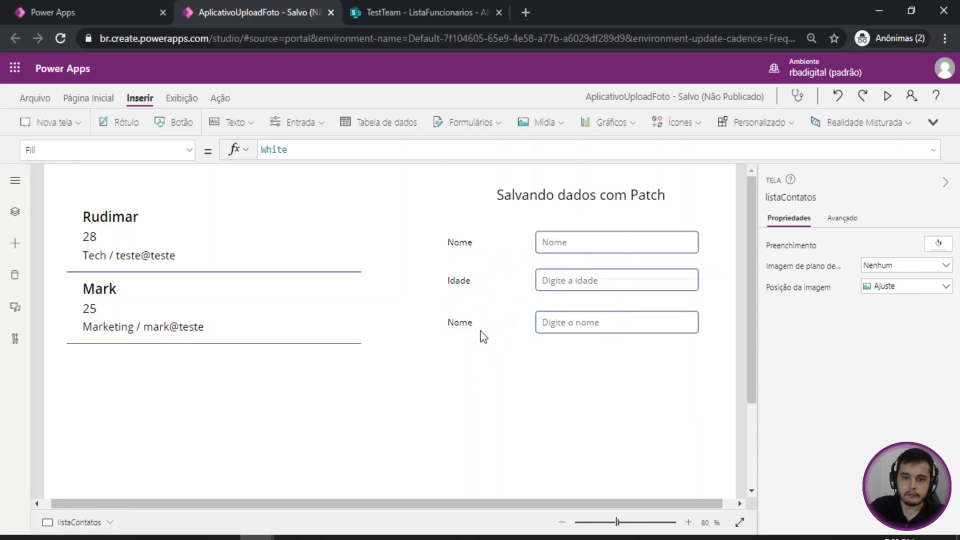
click(493, 328)
click(479, 328)
text(Setor)
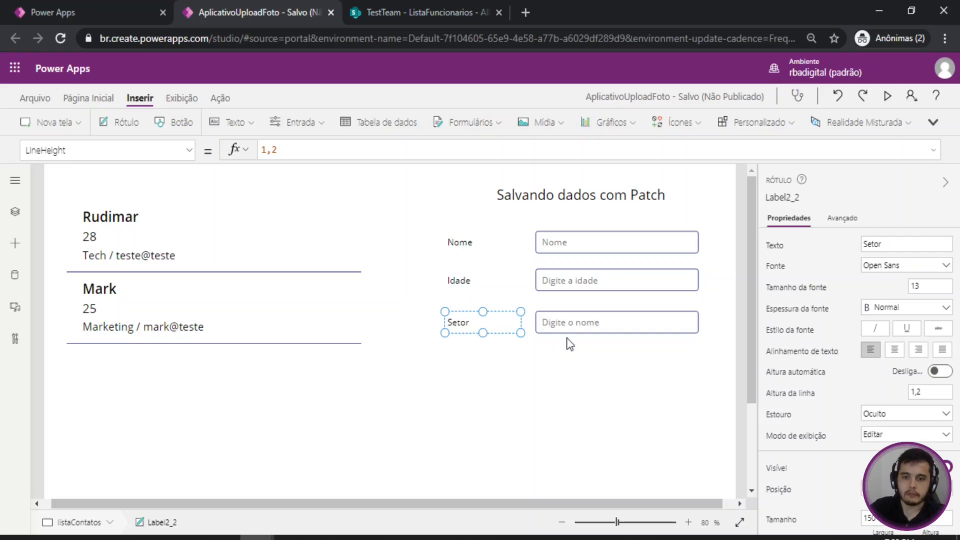
Set the hint text of the Setor row's text input to Digite o setor.
click(609, 322)
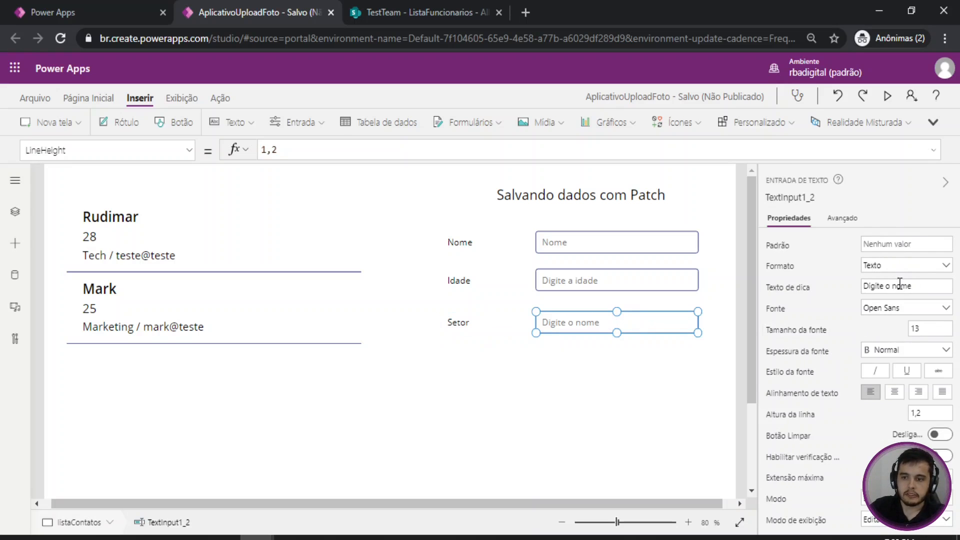
double_click(903, 286)
text(se)
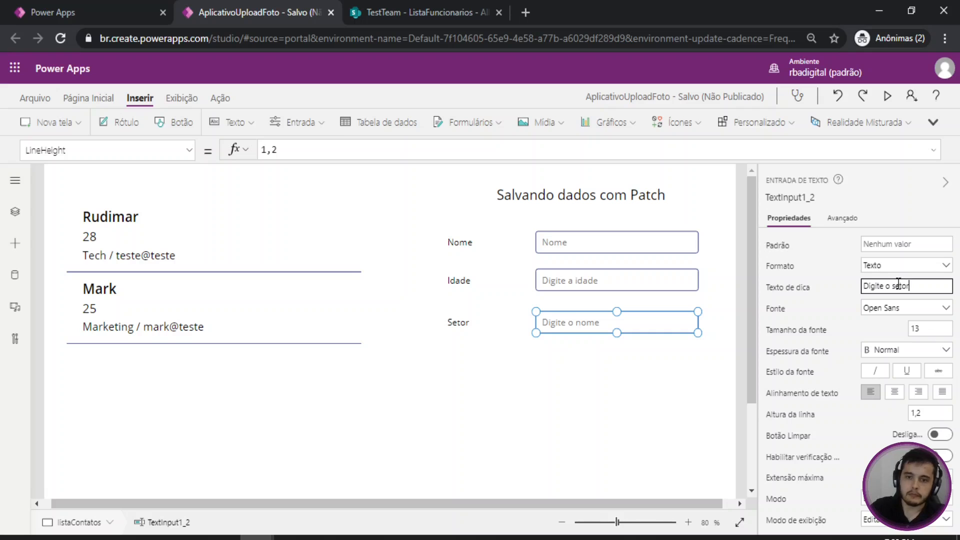
text(tor)
click(675, 369)
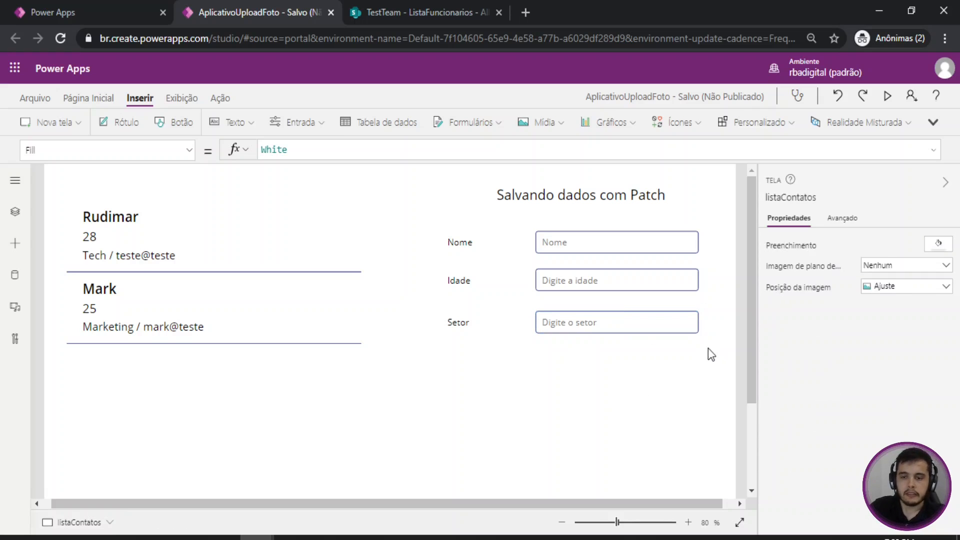
Duplicate the Setor label and input pair, place the copy below the Setor row, and rename its label Email.
drag(708, 350, 421, 291)
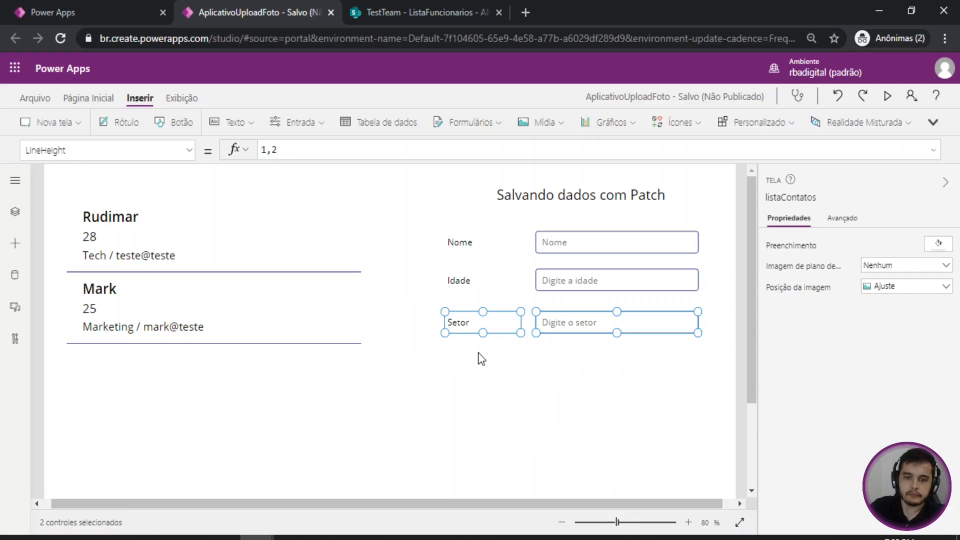
key(ctrl+c)
key(ctrl+v)
drag(586, 337, 573, 362)
click(534, 392)
double_click(489, 361)
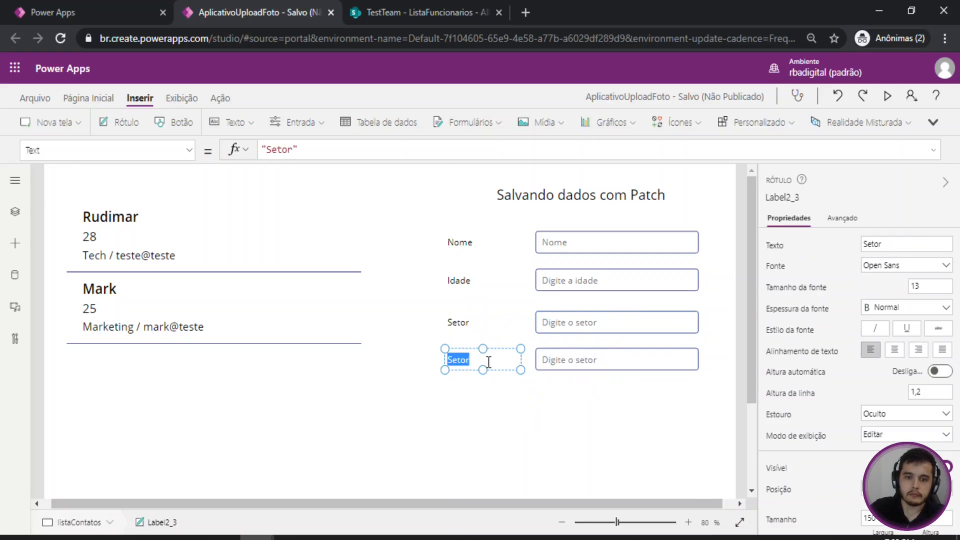
text(Email)
Set the hint text of the Email row's text input to Digite o email.
click(602, 361)
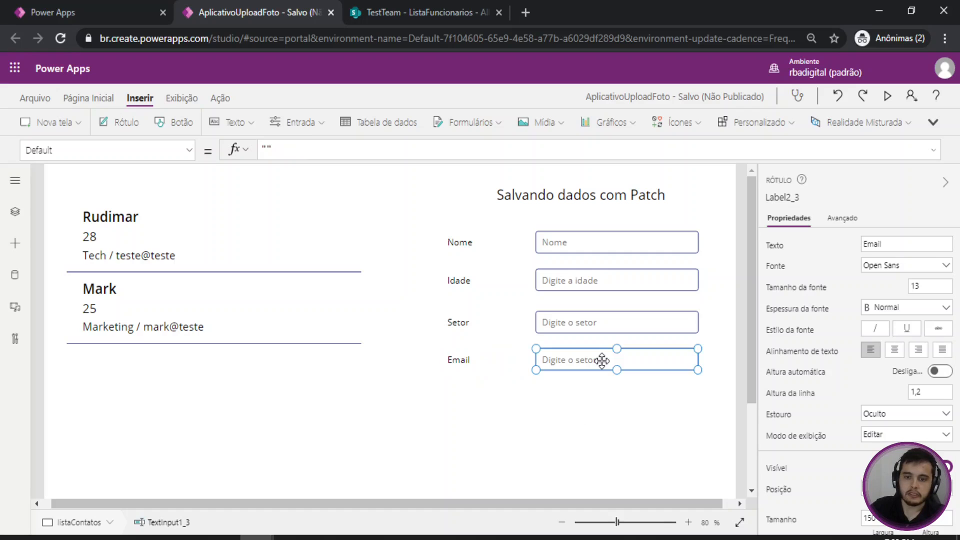
click(605, 361)
double_click(904, 287)
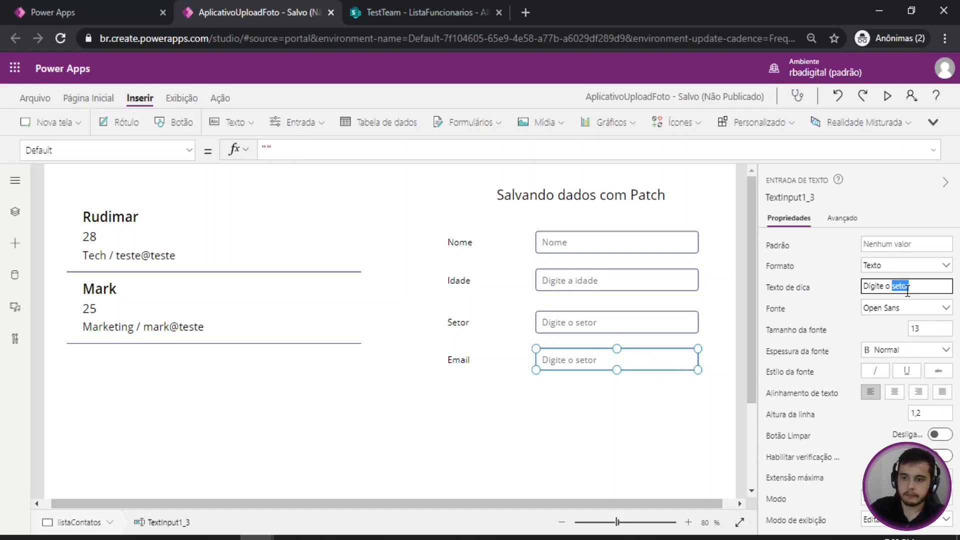
text(email)
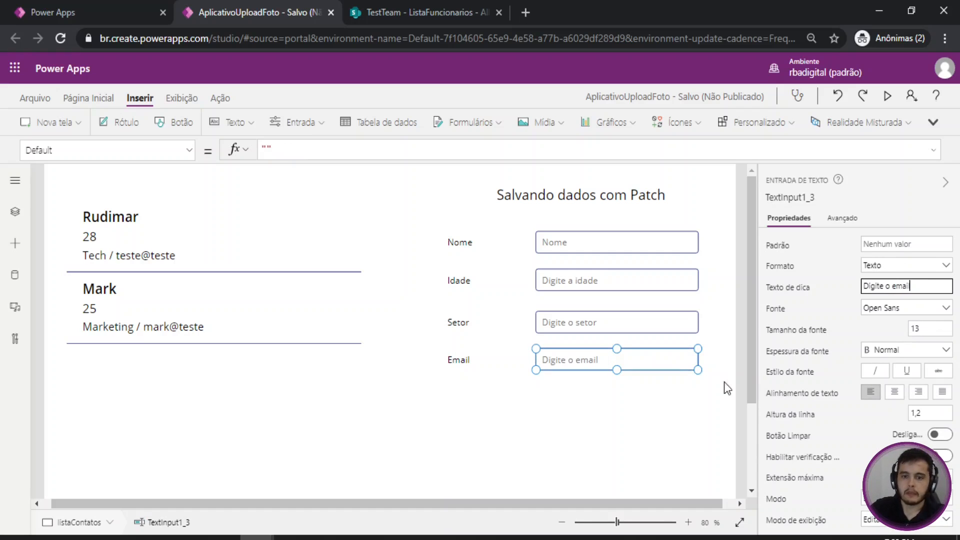
click(671, 380)
Rename the Nome row's text input control as nome.
click(671, 236)
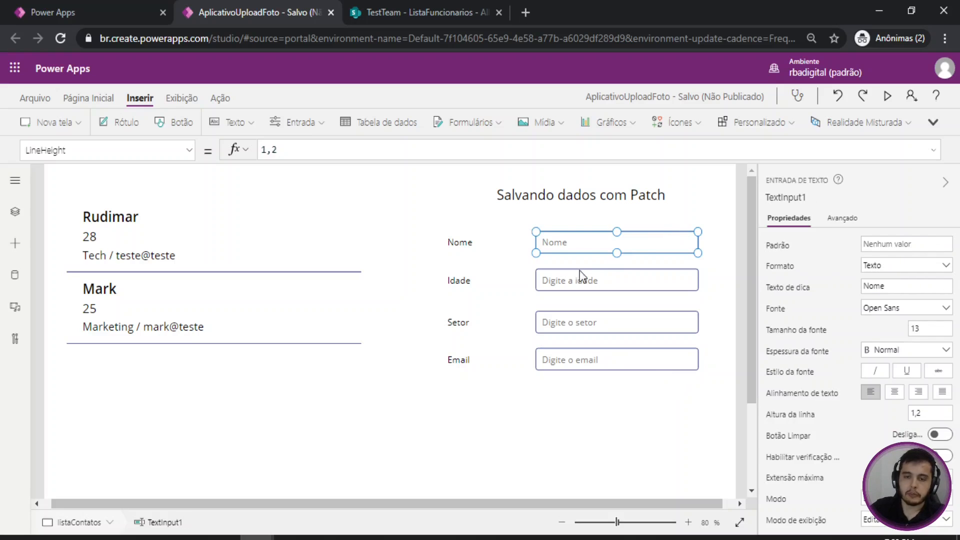
click(797, 195)
text(Nome)
key(Return)
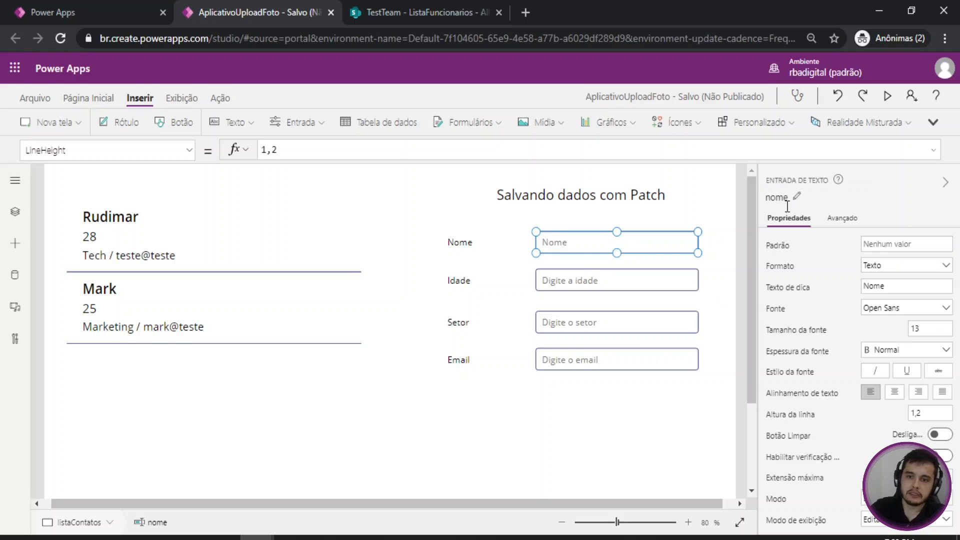
Rename the Idade row's text input control as idade.
click(625, 273)
click(786, 196)
key(BackSpace)
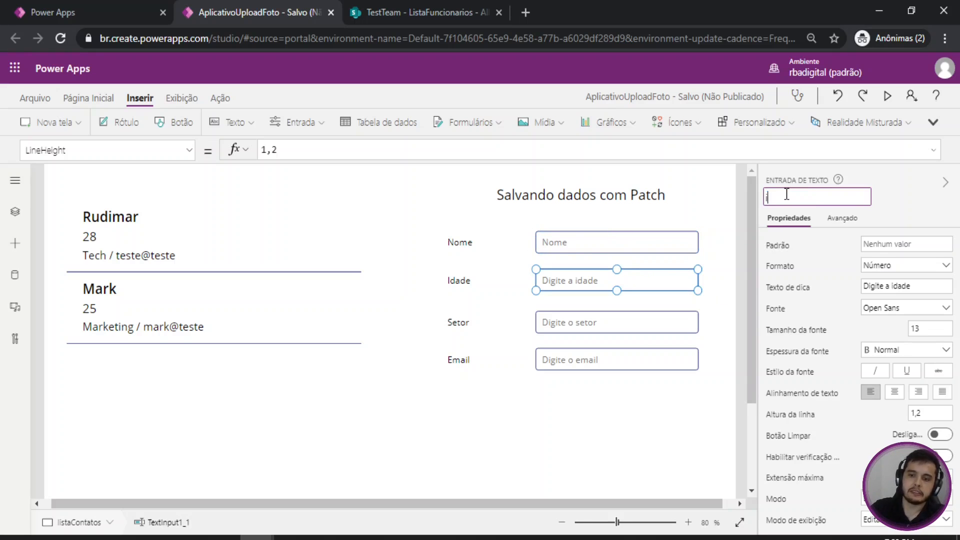
text(idade)
key(Return)
Rename the Setor row's text input control as setor.
click(622, 329)
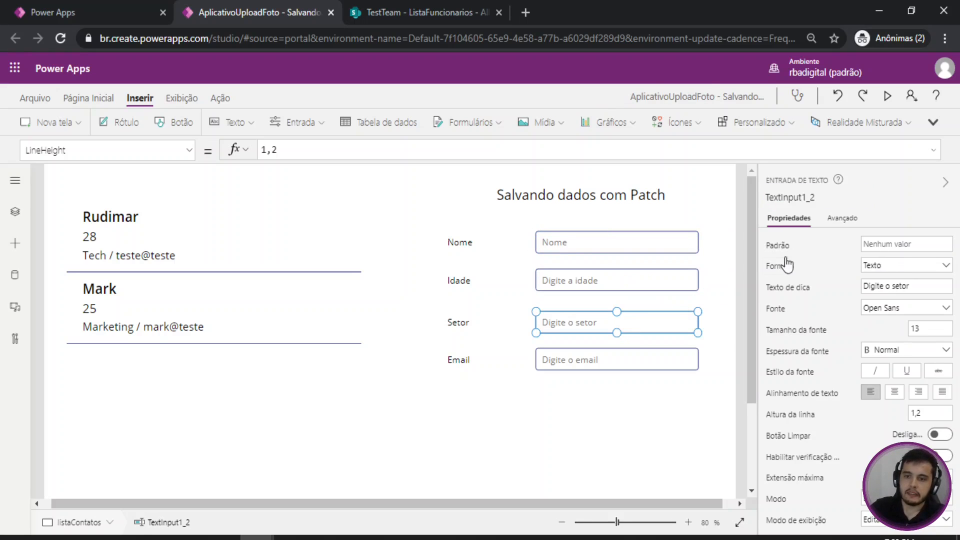
click(799, 197)
text(setor)
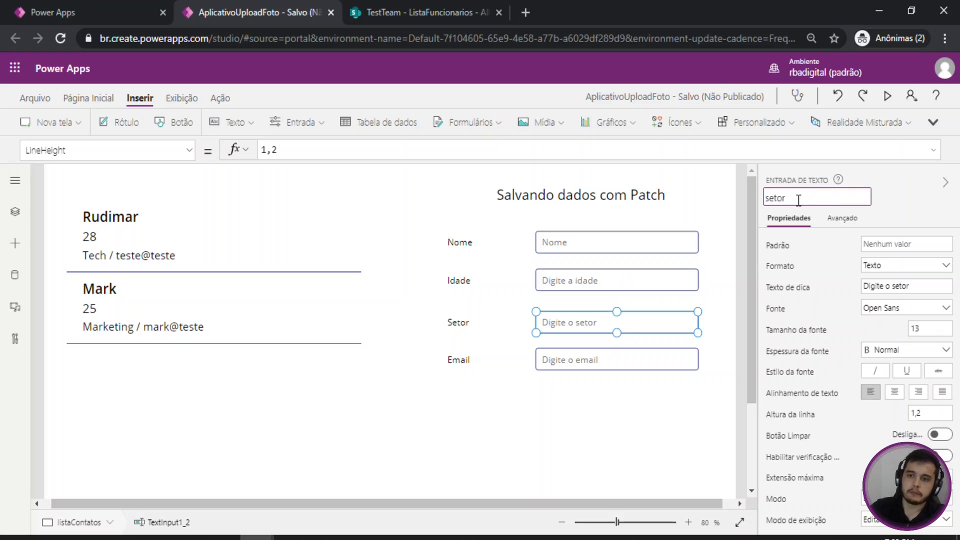
key(Return)
Rename the Email row's text input control as email.
click(625, 365)
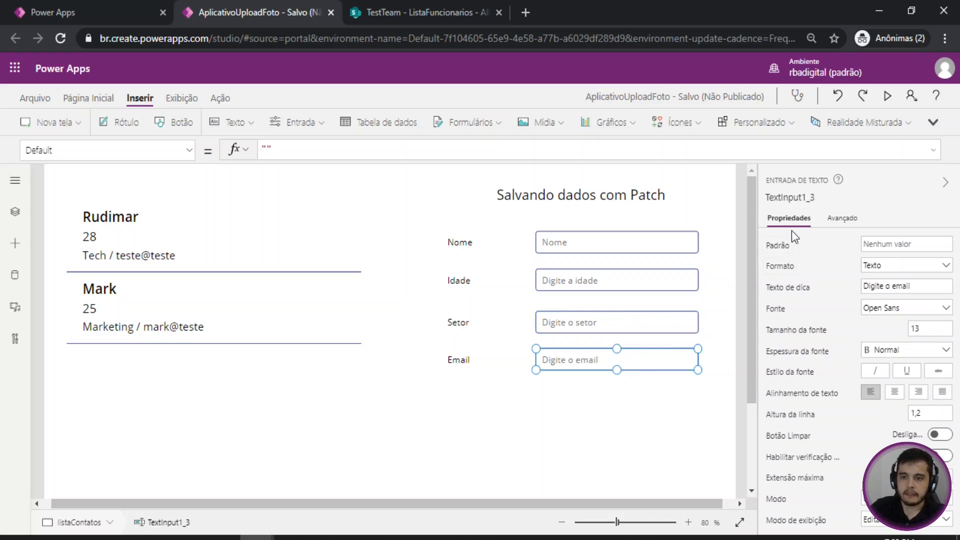
click(798, 196)
text(e)
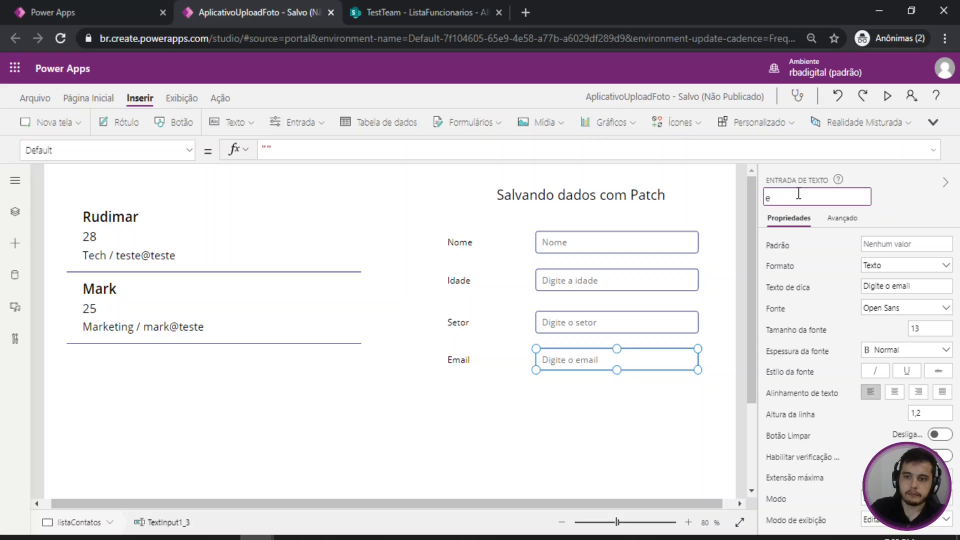
text(aimail)
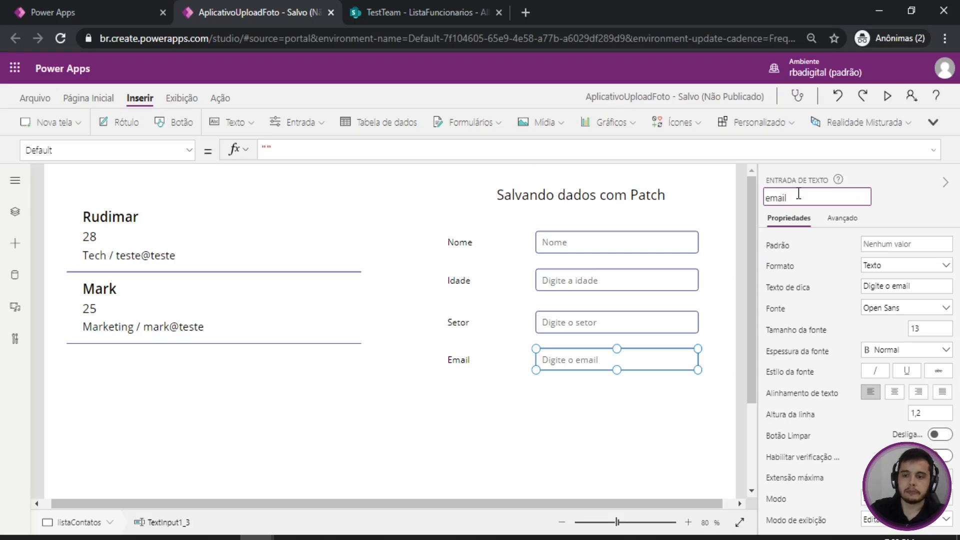
key(Return)
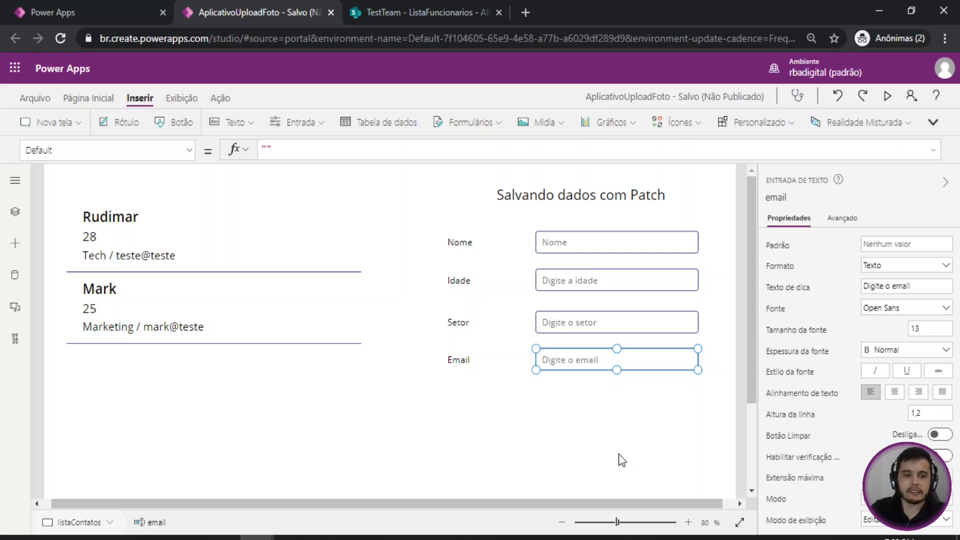
click(621, 459)
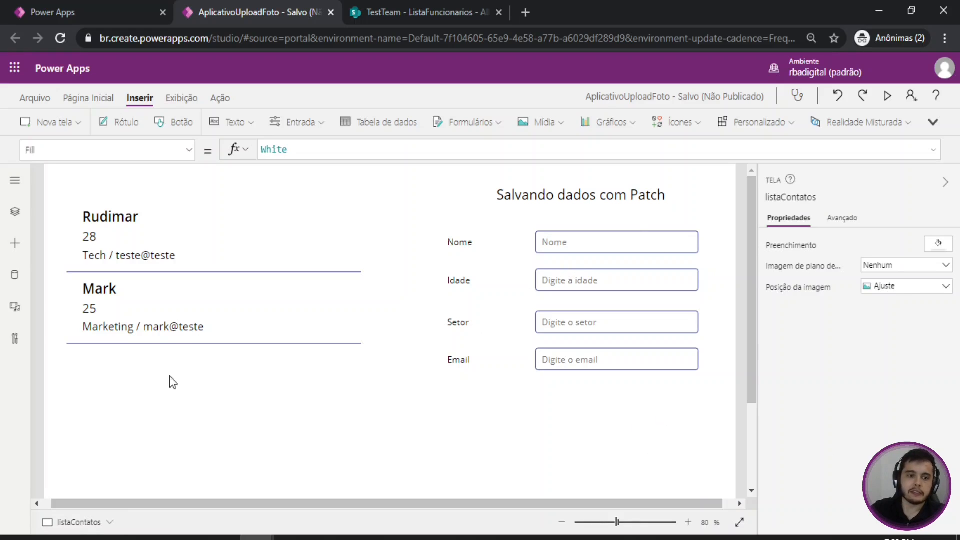
Insert a button and place it below the Email row of the entry form.
click(170, 122)
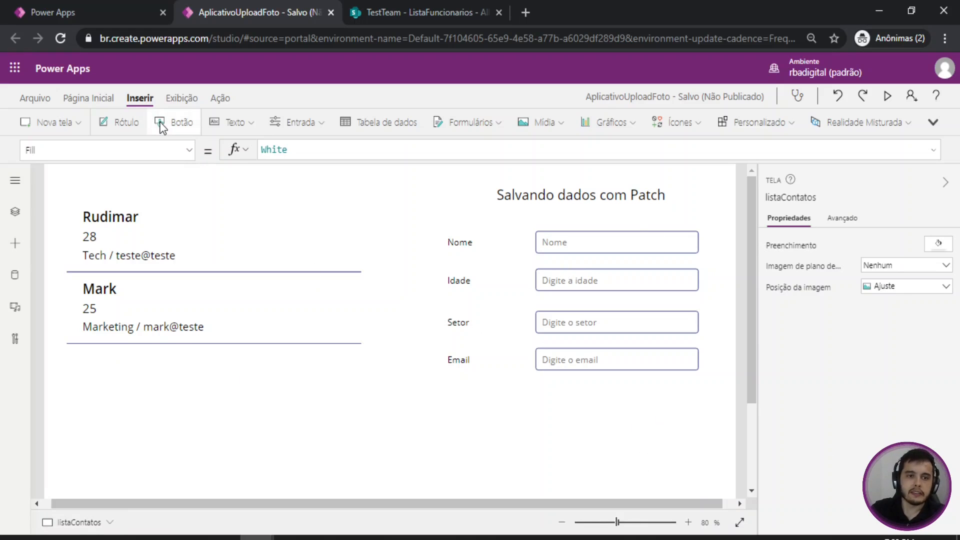
drag(124, 189, 617, 417)
drag(675, 442, 634, 446)
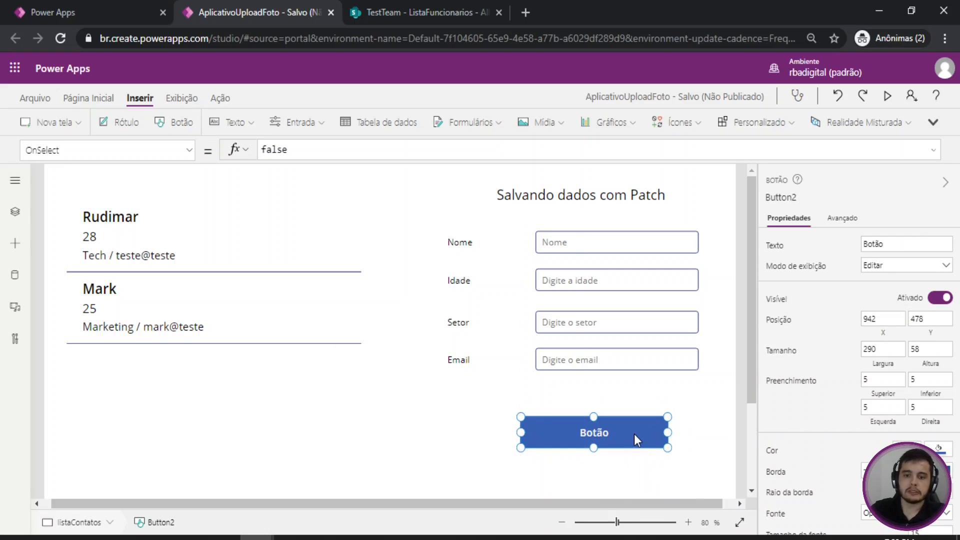
Change the new button's text to Salvar (patch).
double_click(634, 433)
text(Salvar ()
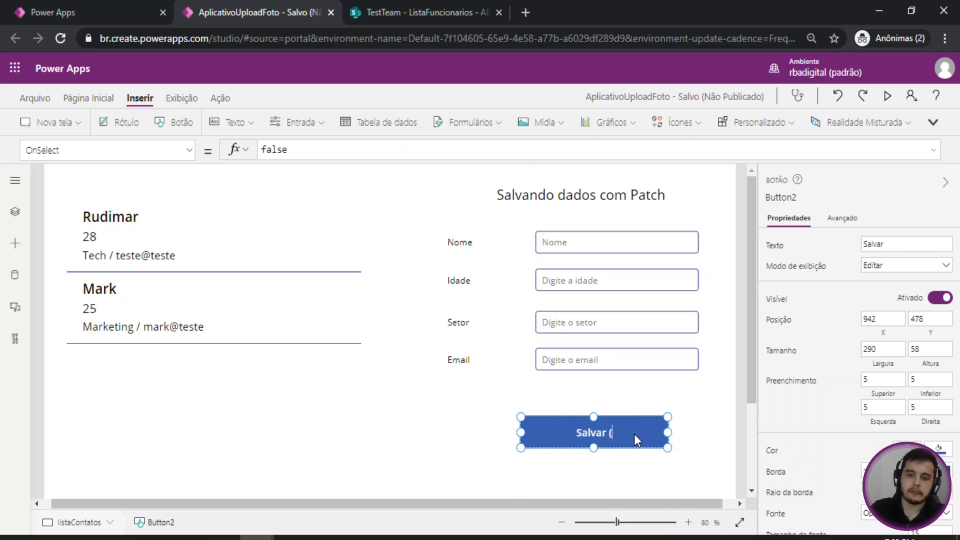
text(patch))
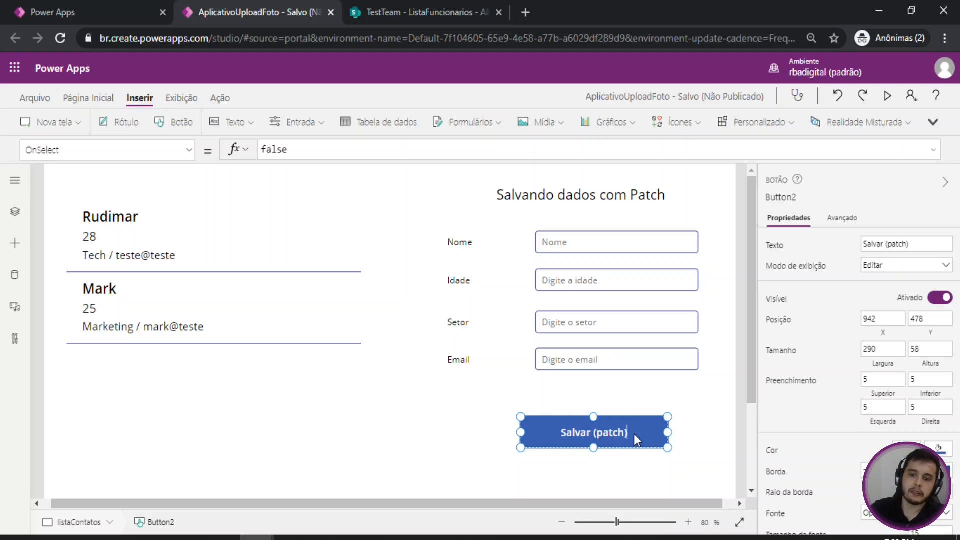
click(672, 433)
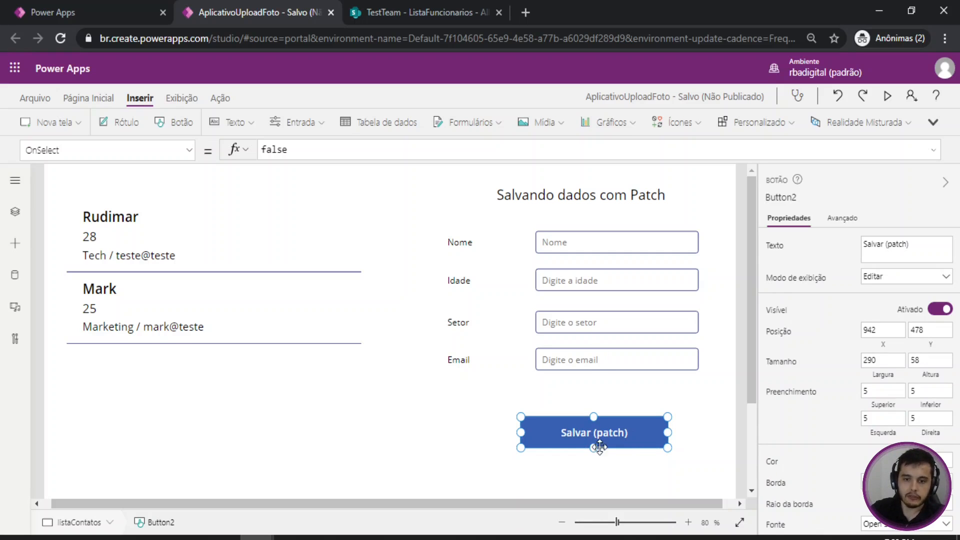
Replace the Salvar button's OnSelect formula with a Patch call whose data source, ListaFuncionarios, is on its own line.
click(294, 156)
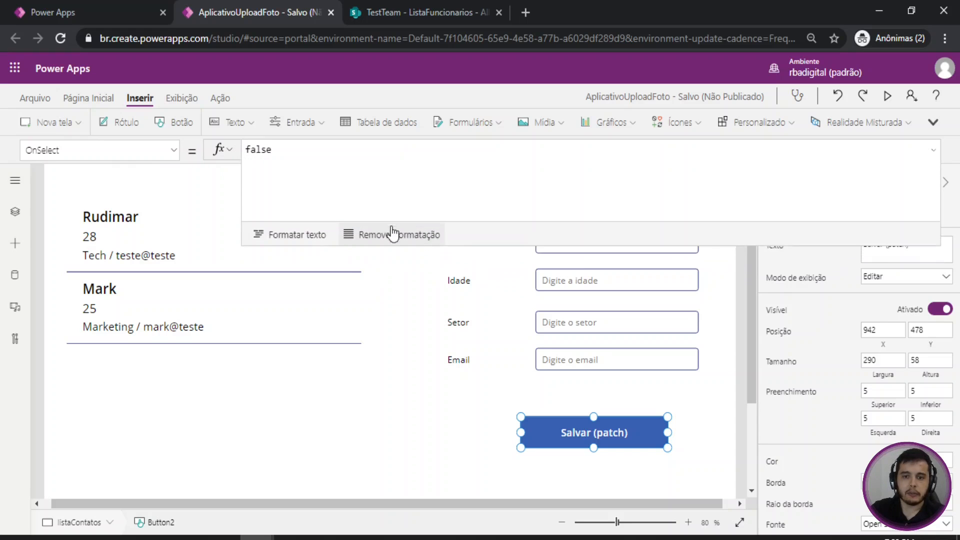
key(ctrl+a)
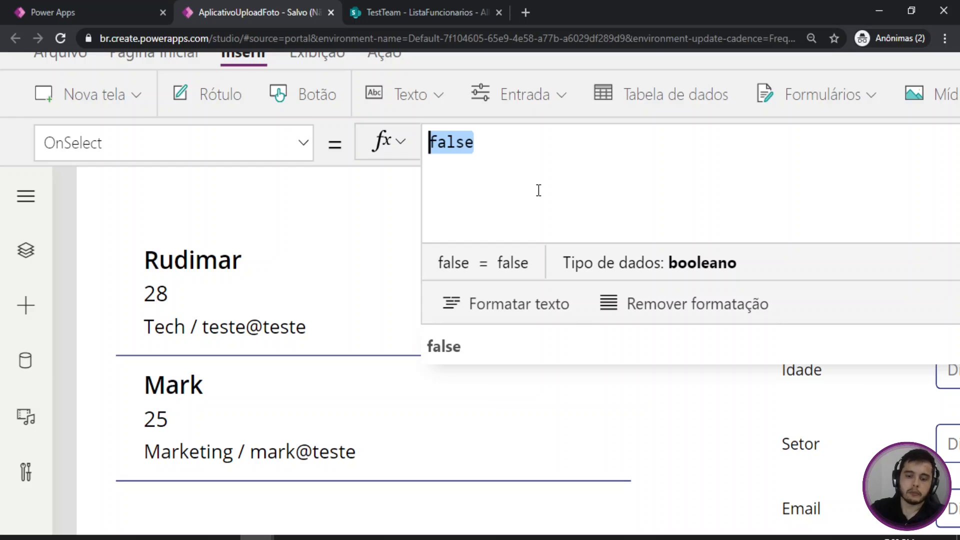
text(Patch()
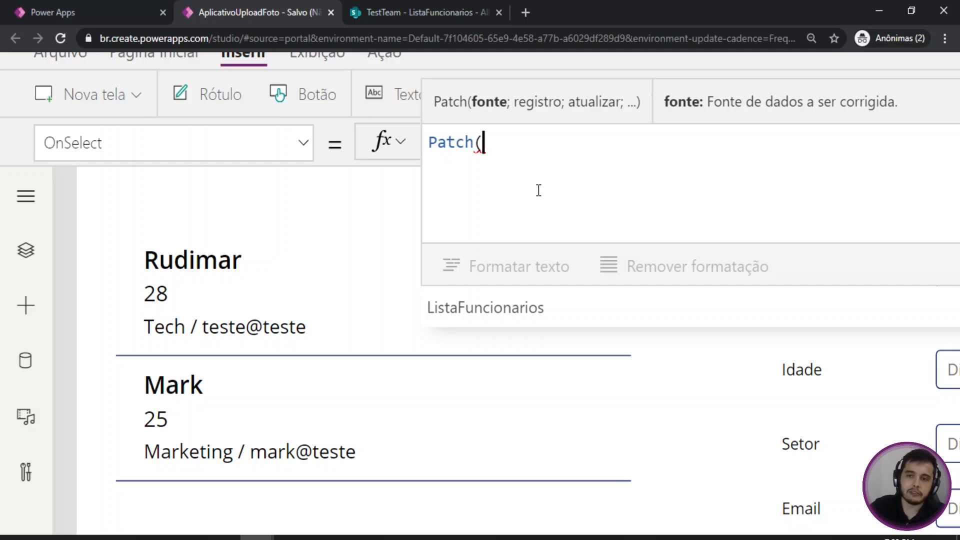
click(500, 292)
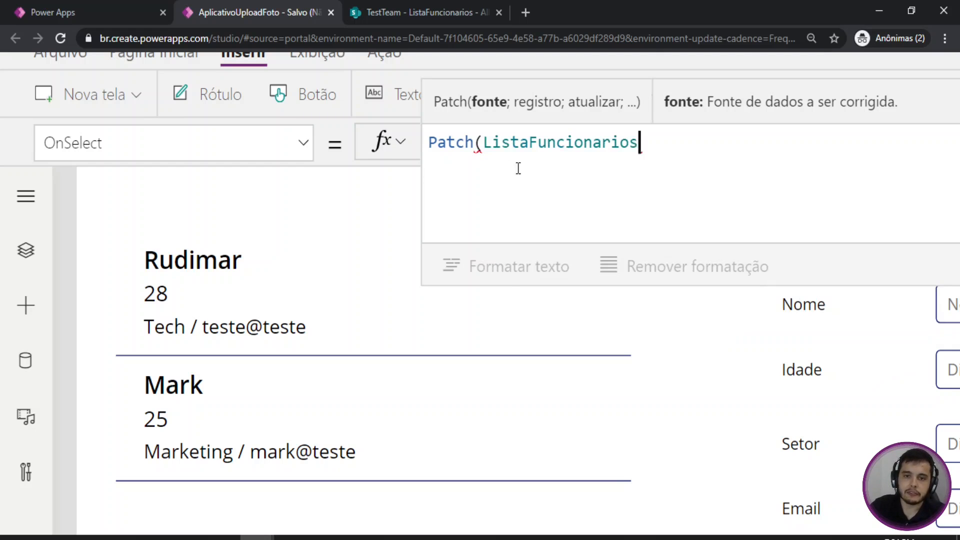
click(485, 141)
key(shift+Return)
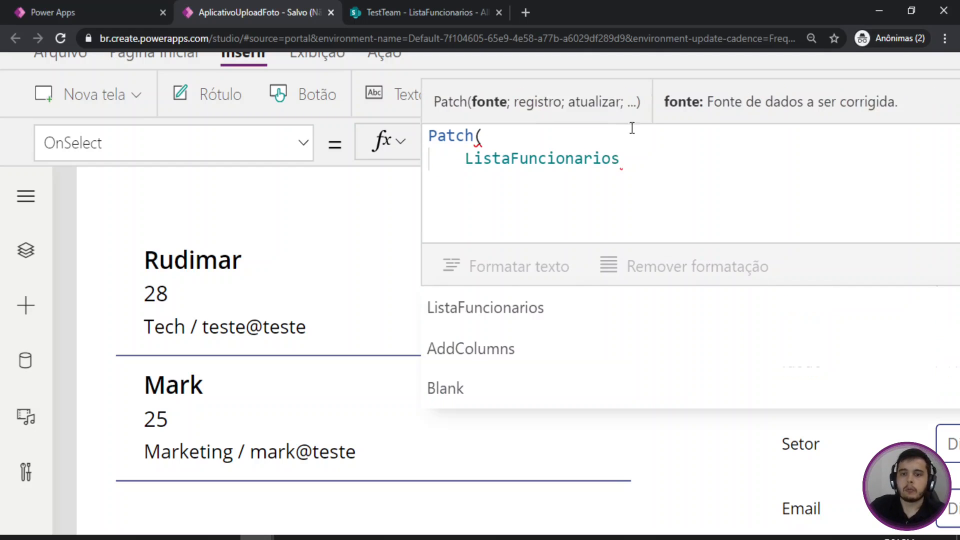
Add Defaults(ListaFuncionarios) as the Patch call's record argument on a new line, ending both arguments with semicolons.
click(634, 156)
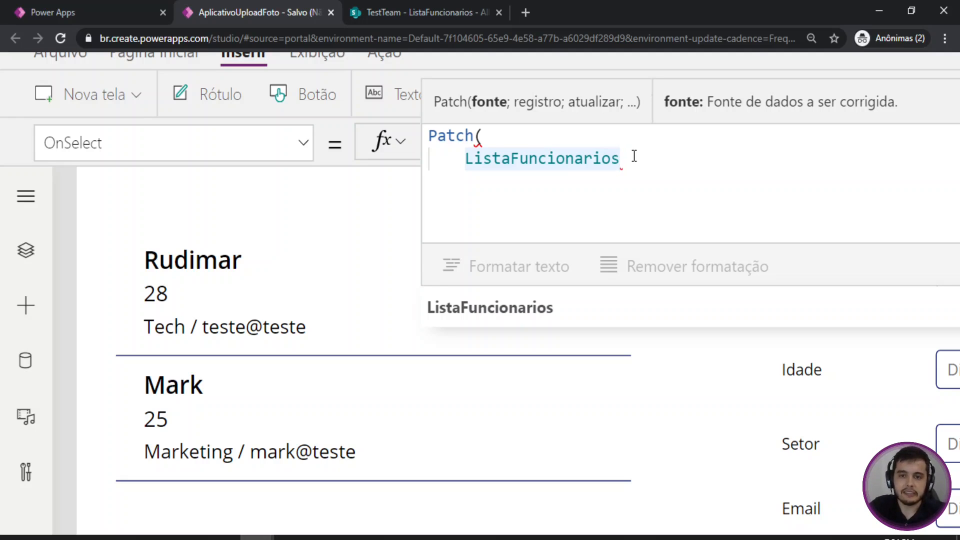
text(;)
key(Return)
text(D)
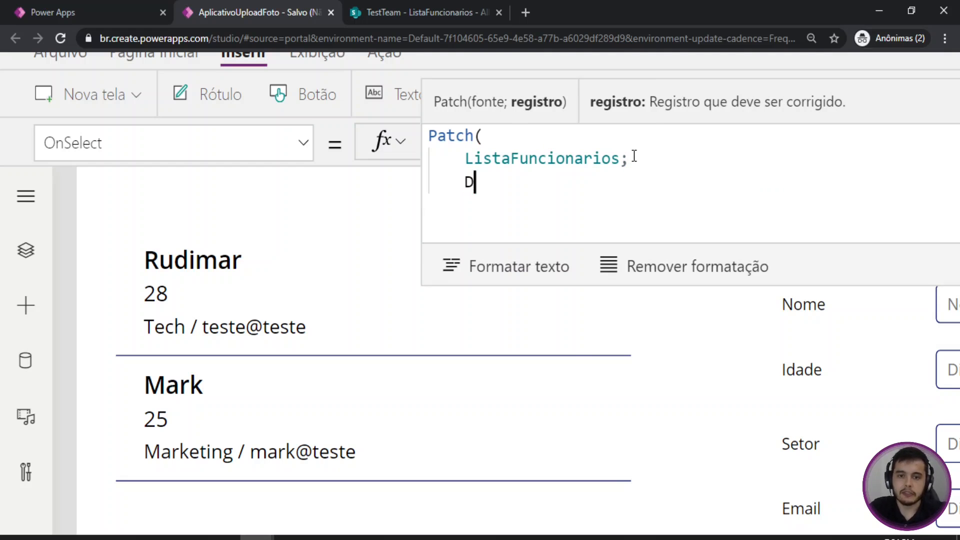
text(efaults()
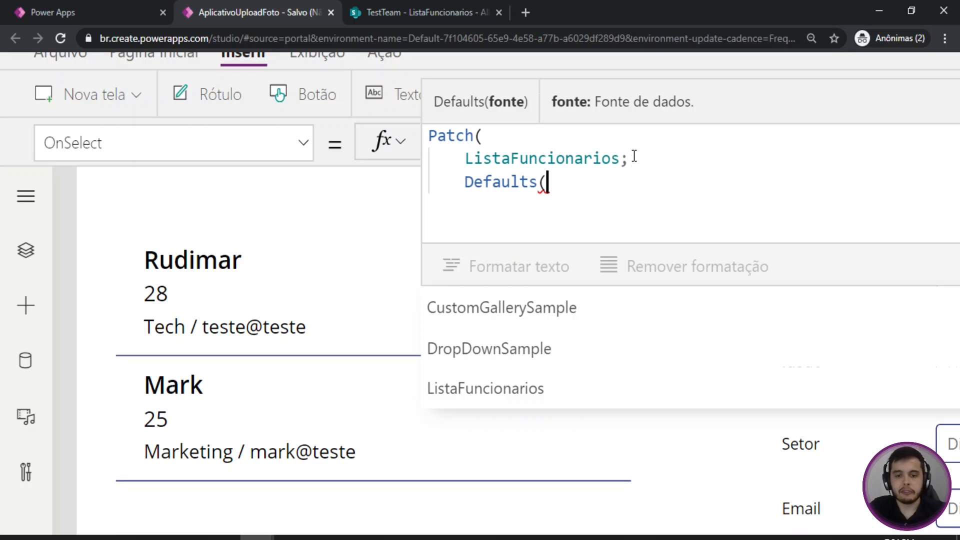
click(532, 391)
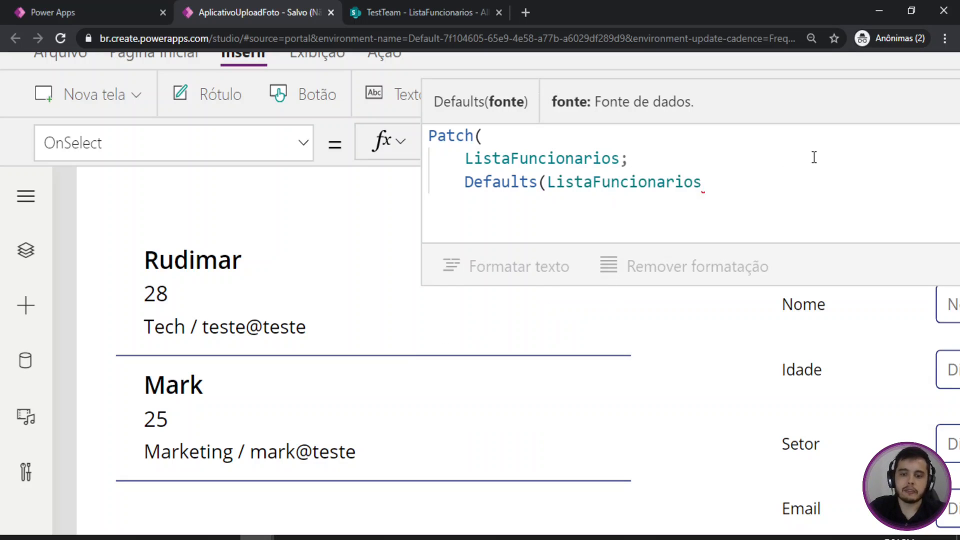
text();)
key(shift+Return)
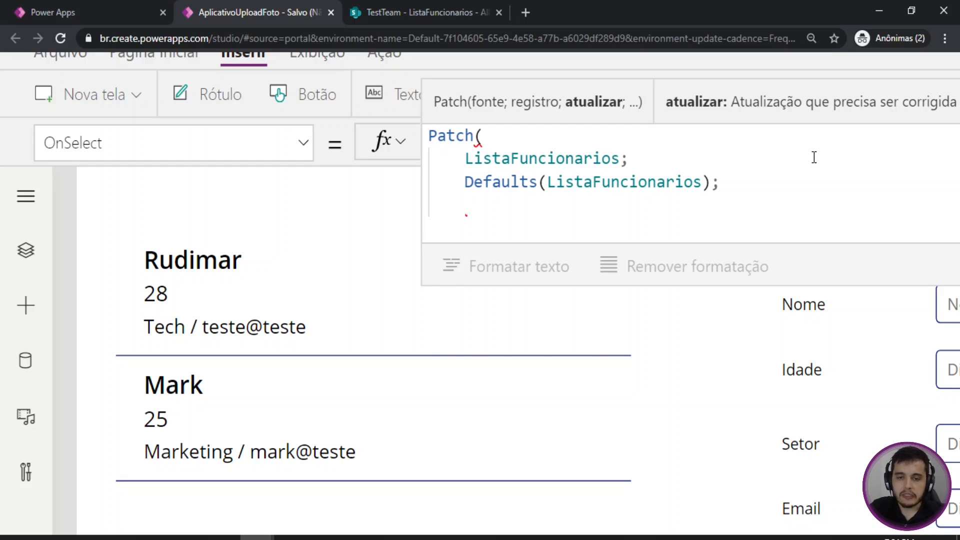
Add an empty record in curly braces as the third Patch argument and close the call's parenthesis.
text({)
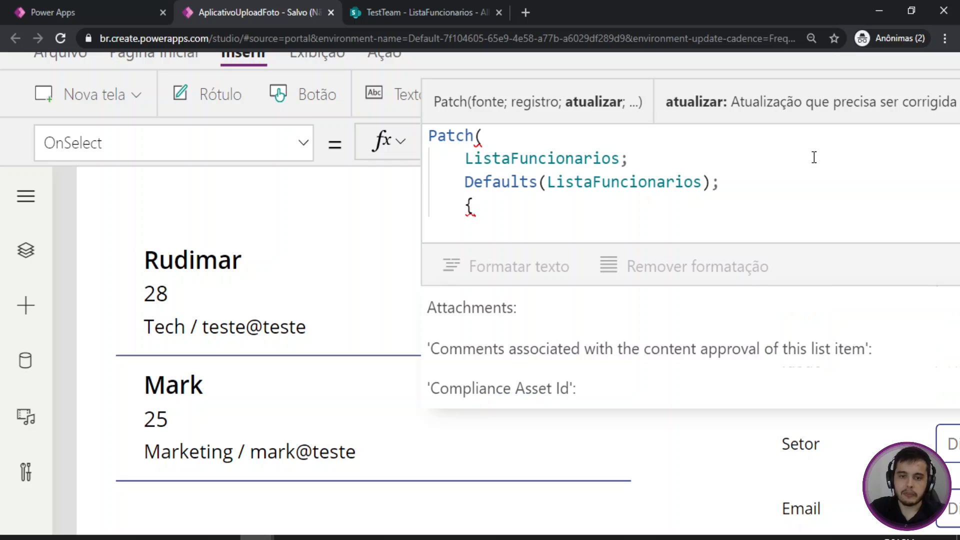
key(Return)
key(Return)
text(})
key(Return)
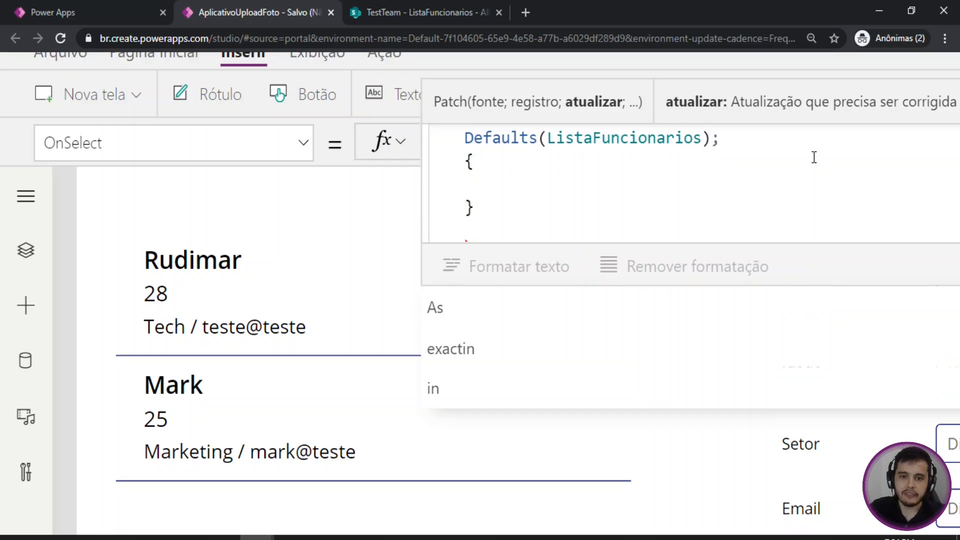
text())
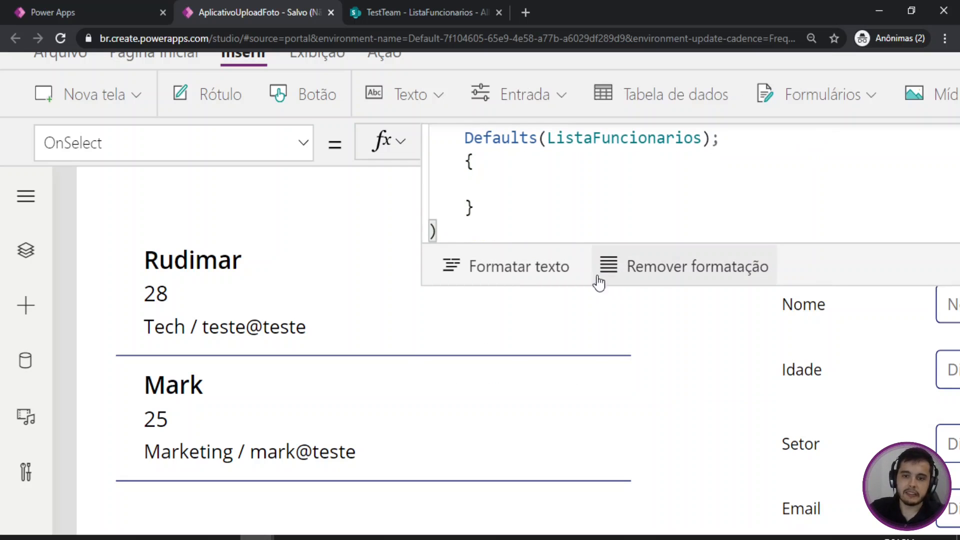
Enlarge the formula editor and add Nome: nome.Text; as the first field inside the Patch record's curly braces.
drag(570, 294, 568, 420)
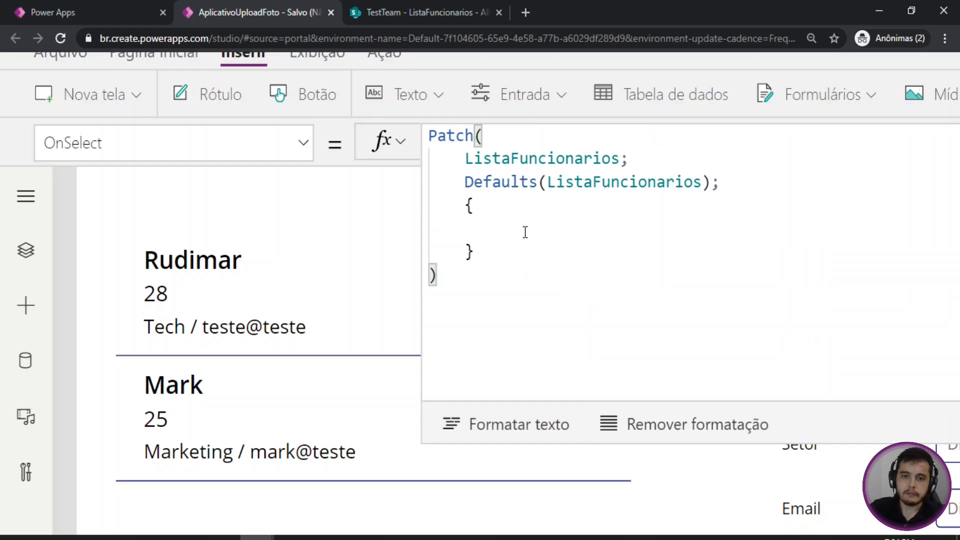
click(525, 216)
key(Return)
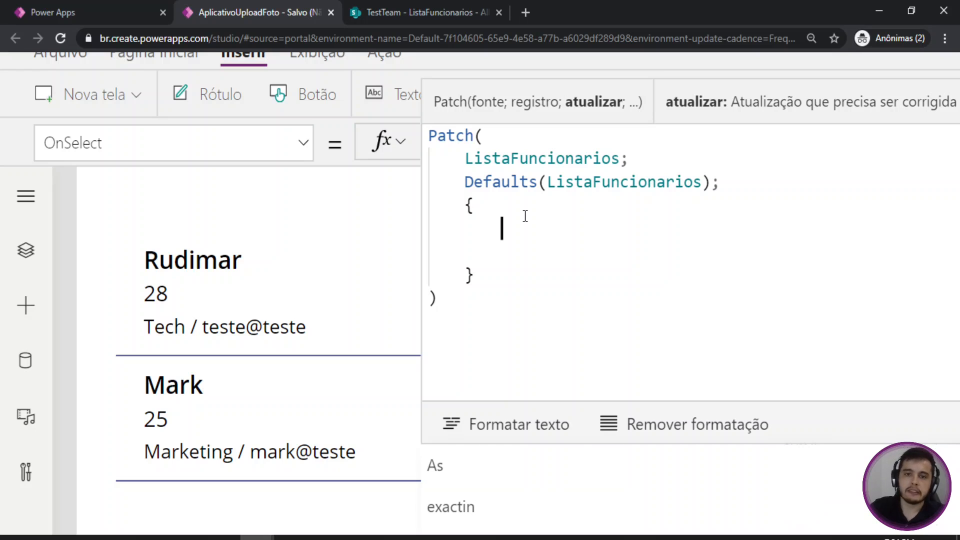
text(No)
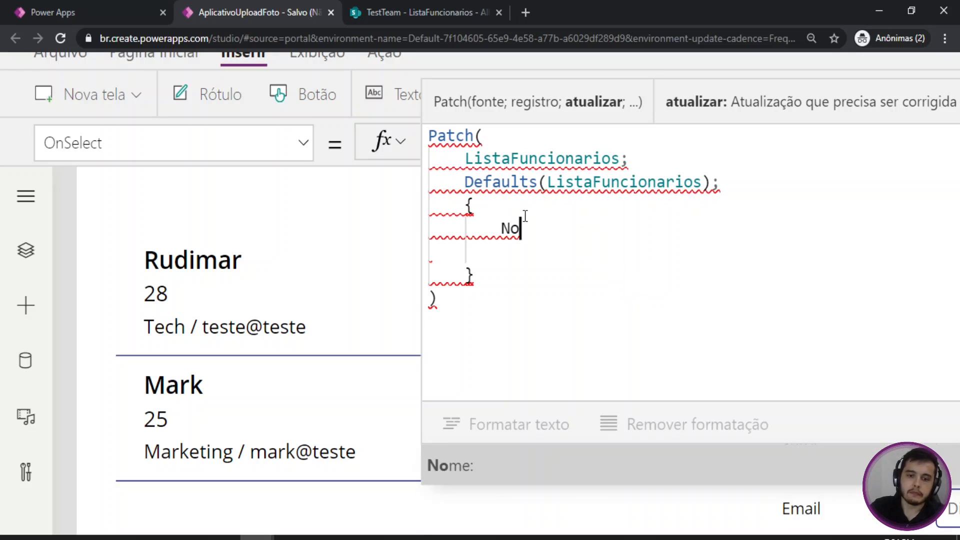
key(Tab)
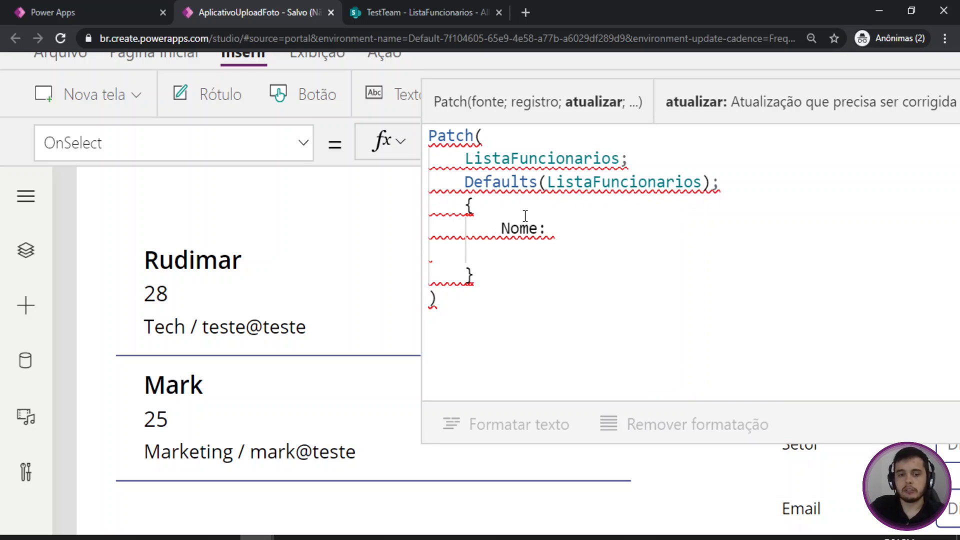
text(nome)
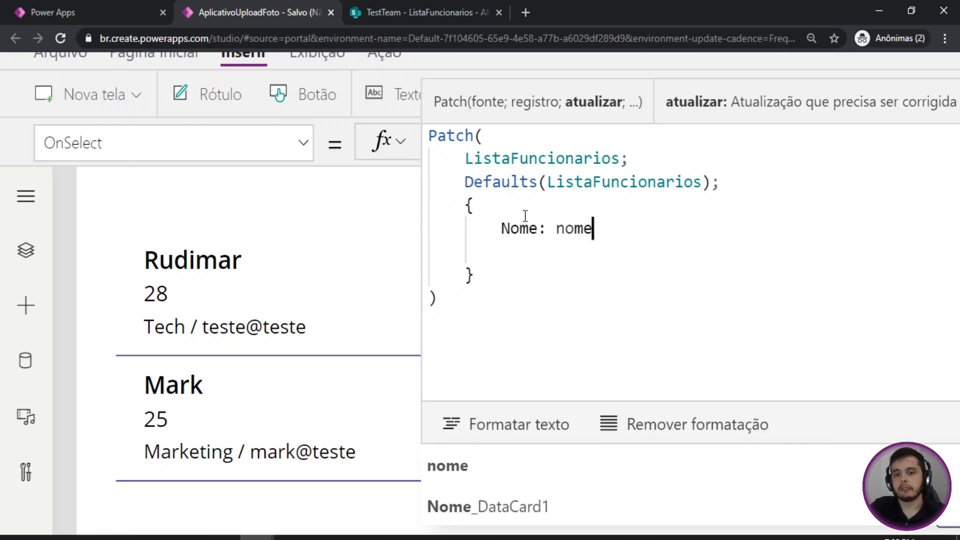
text(.)
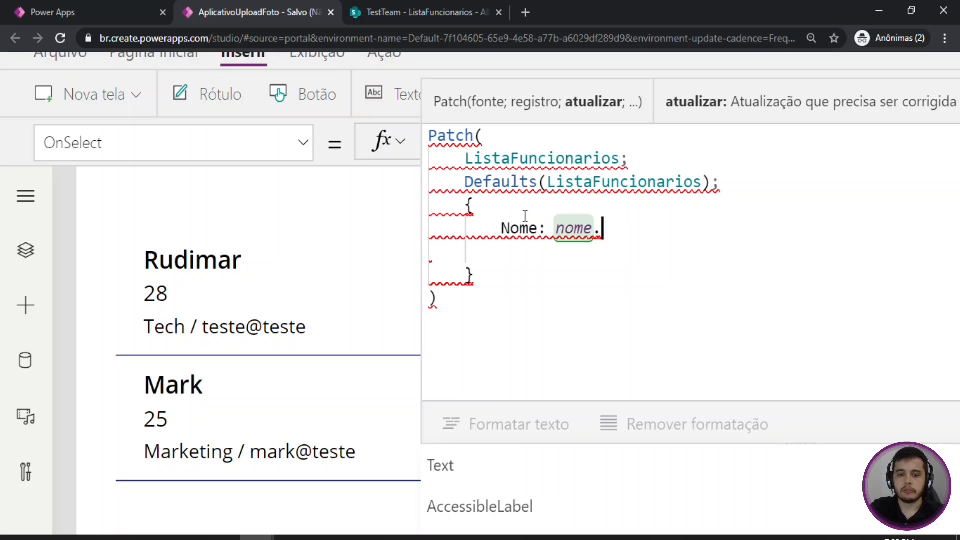
text(T)
key(Tab)
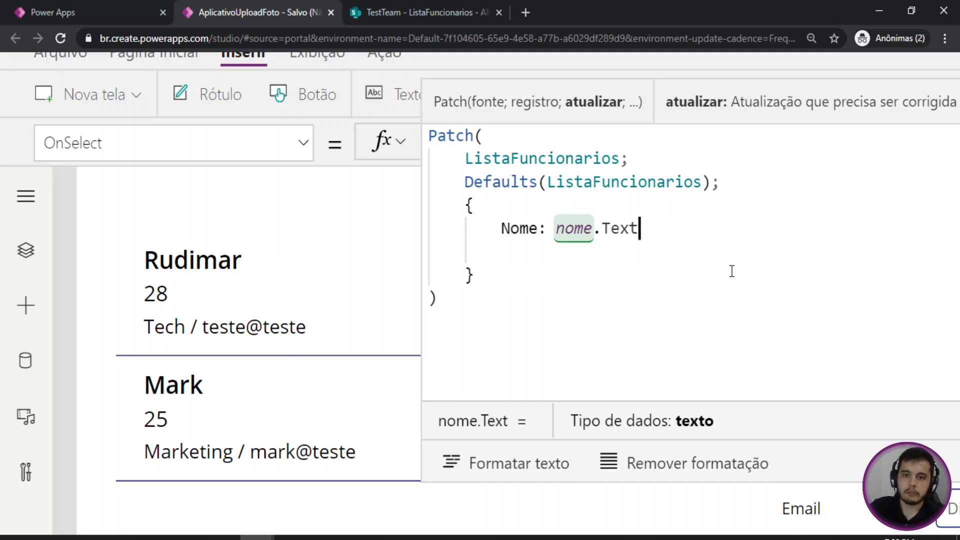
text(;)
key(Return)
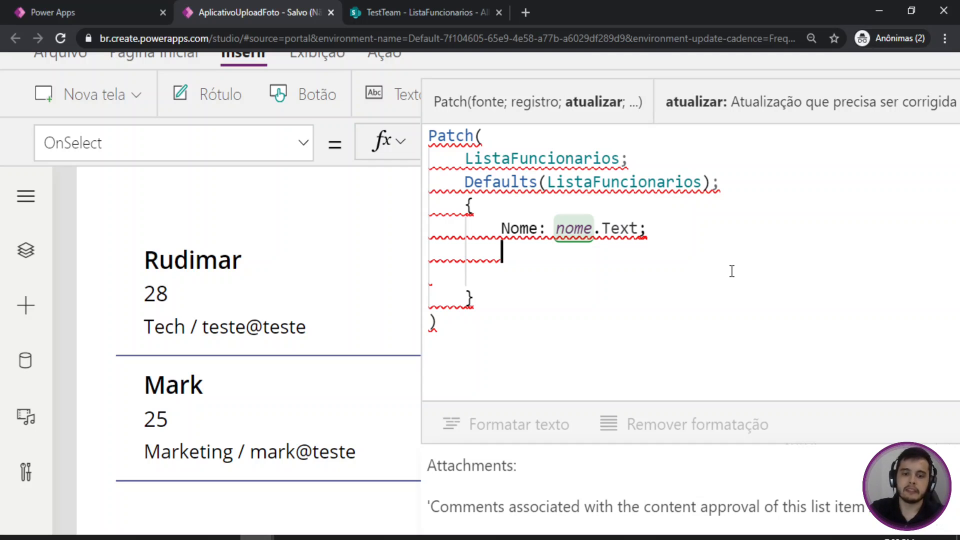
Add Email: email.Text; as the next field of the Patch record.
text(Email:)
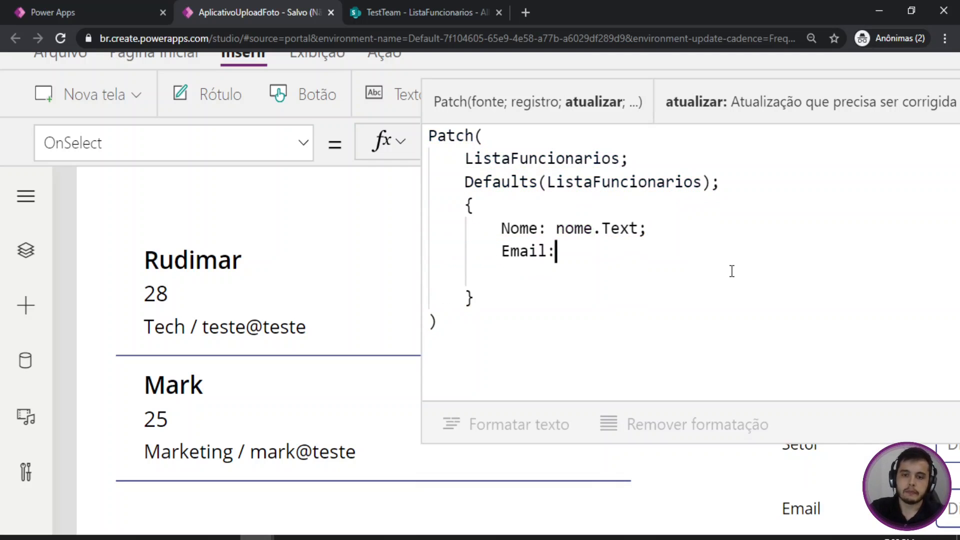
text( email.Te)
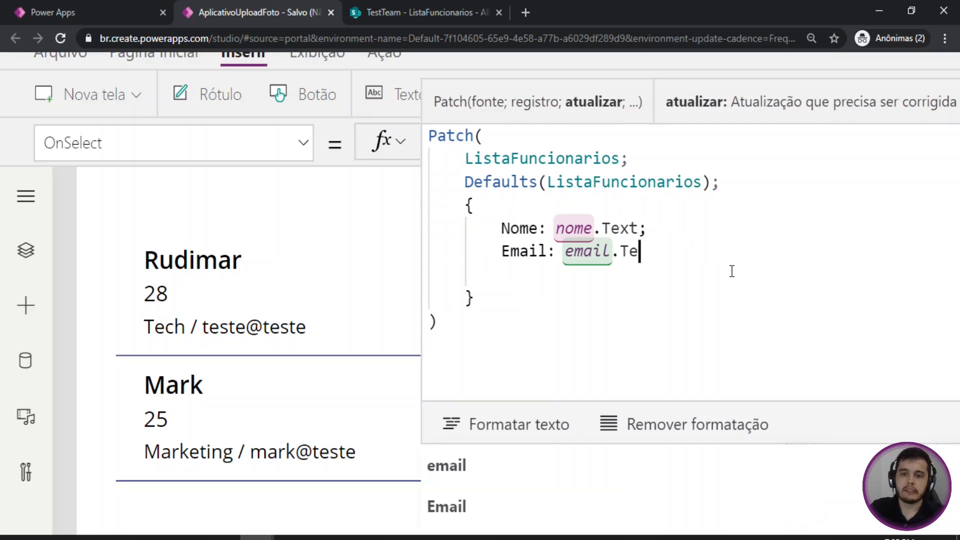
text(xt;)
key(Return)
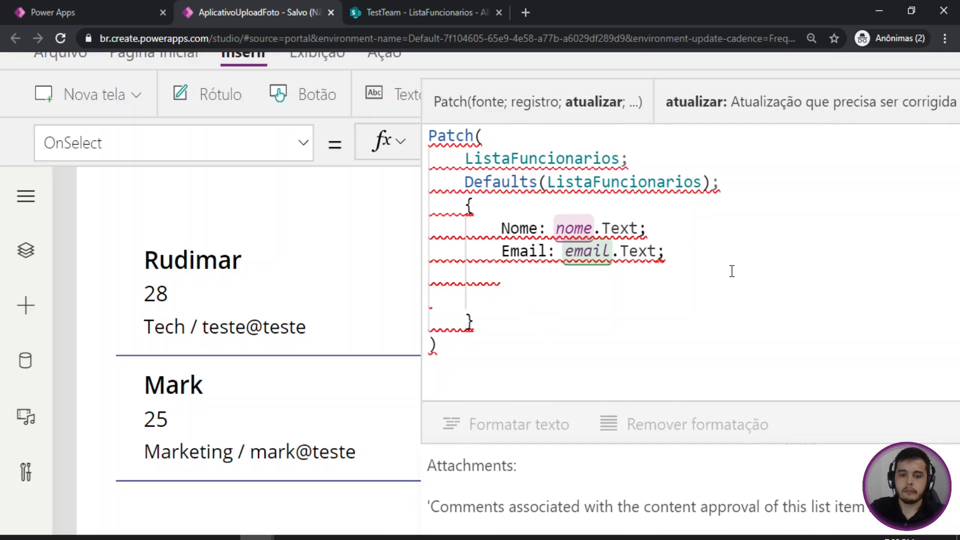
Add Idade: idade.Text; on its own line below the Email field in the Patch record.
text(I)
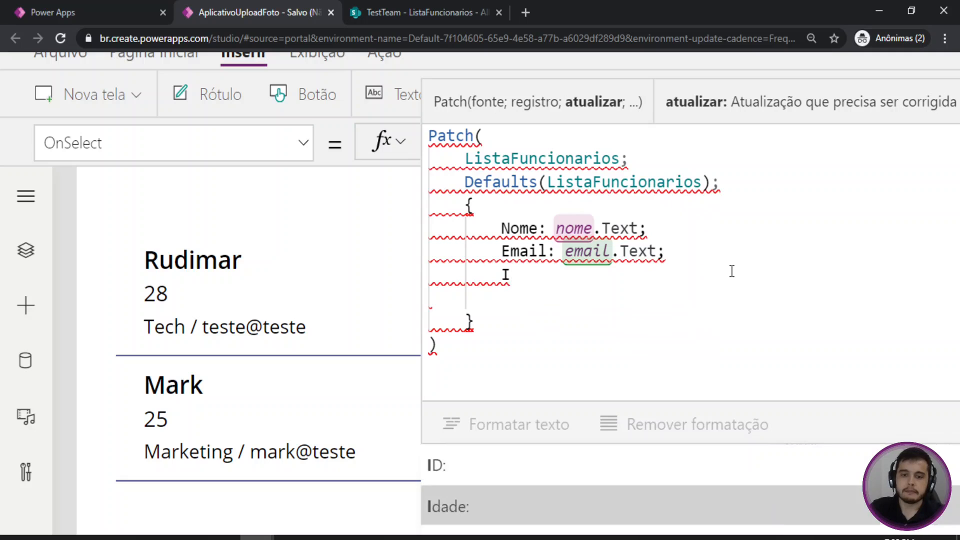
text(dade: idade.)
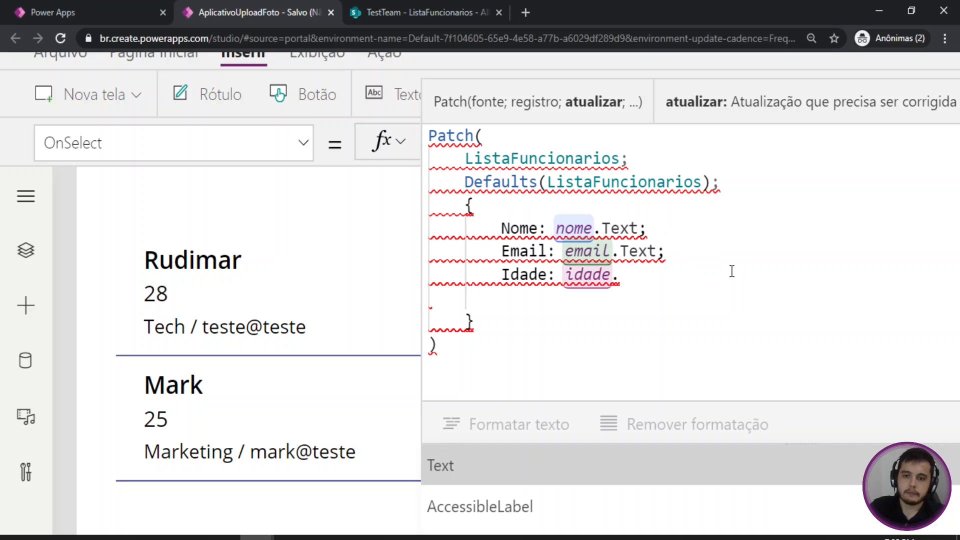
key(Tab)
text(;)
key(shift+Return)
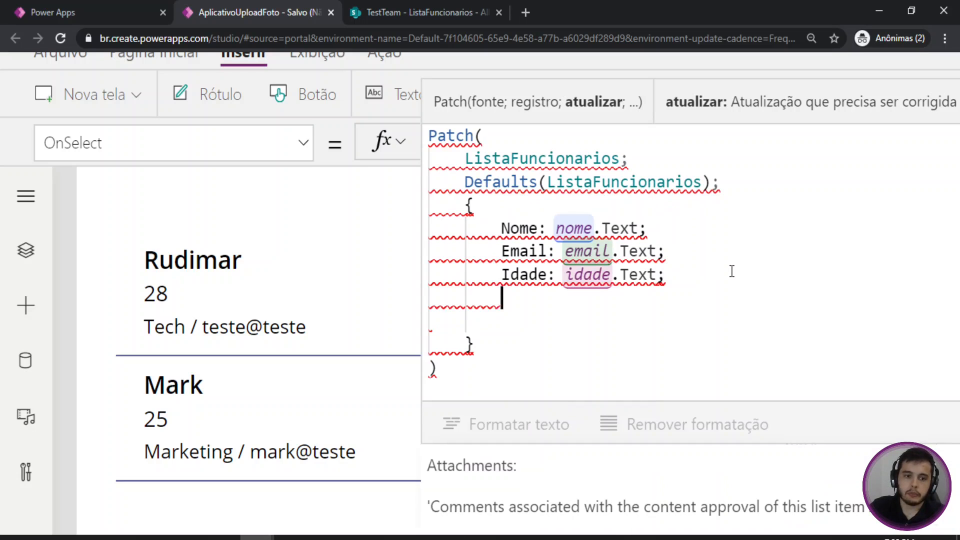
Add Setor: setor.Text as the record's last field, with no trailing semicolon and no blank line before the closing brace.
text(Se)
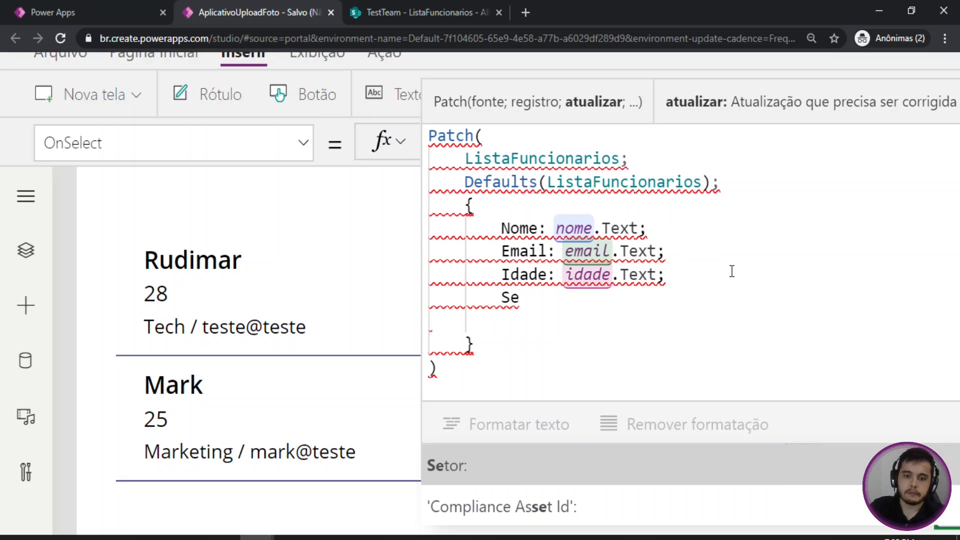
text(tor: set)
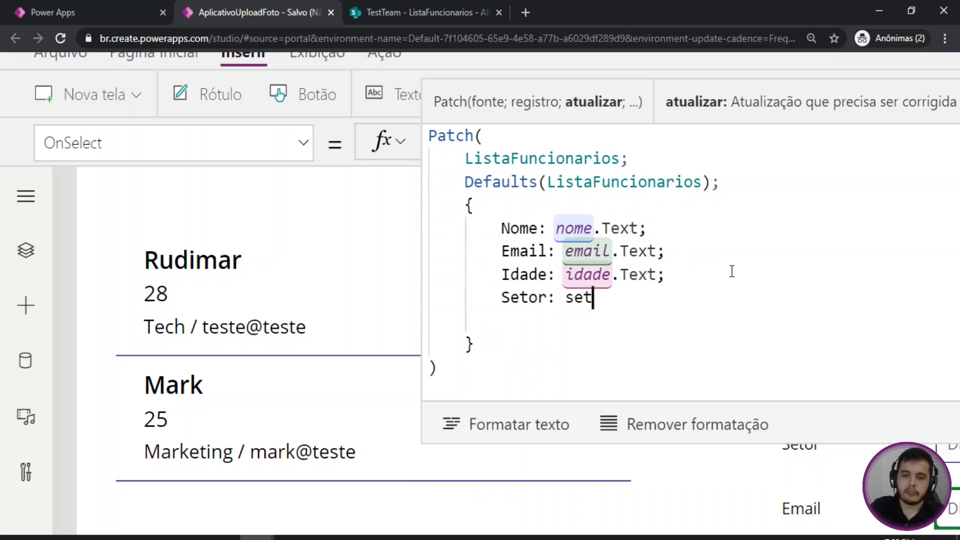
text(or.Text;)
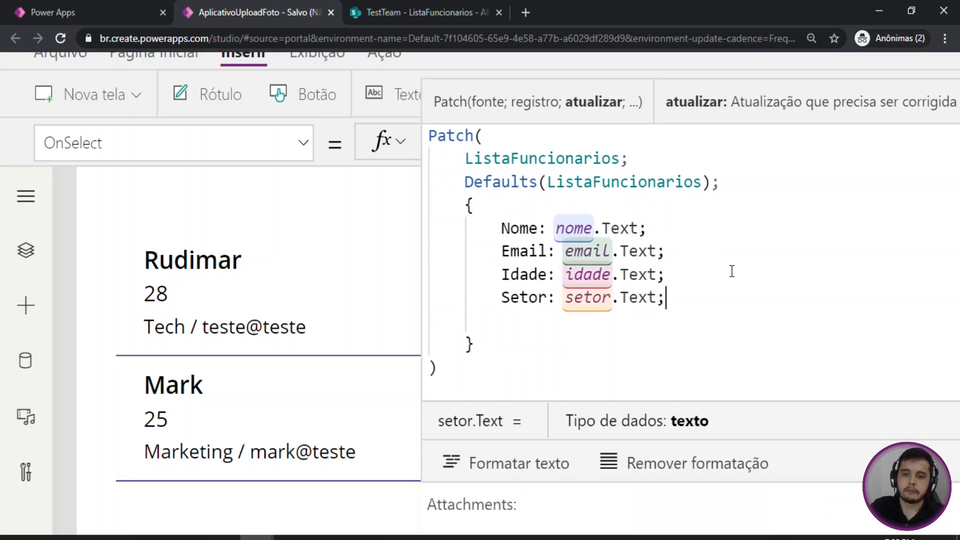
key(BackSpace)
key(Delete)
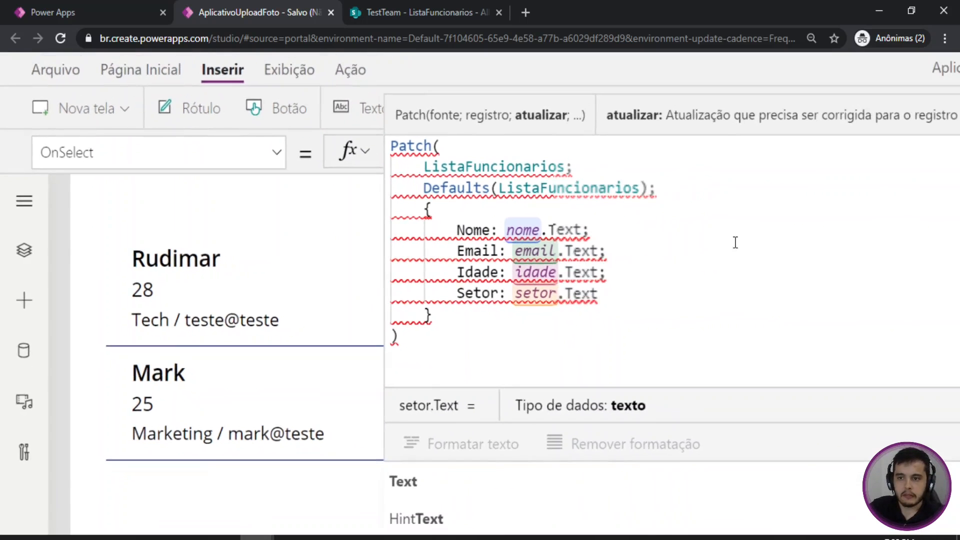
Check the Idade field's type error and convert its value to a number as Value(idade.Text).
mouse_move(451, 284)
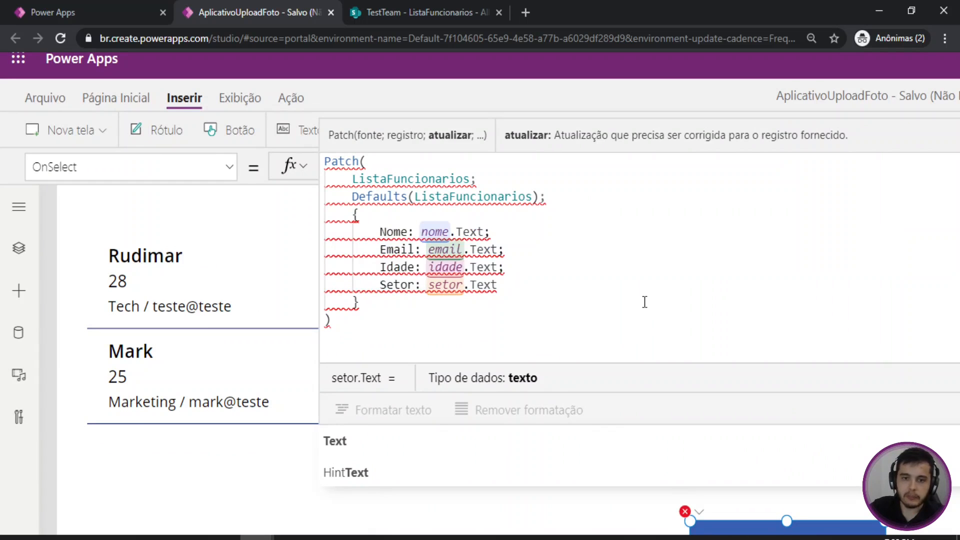
mouse_move(460, 268)
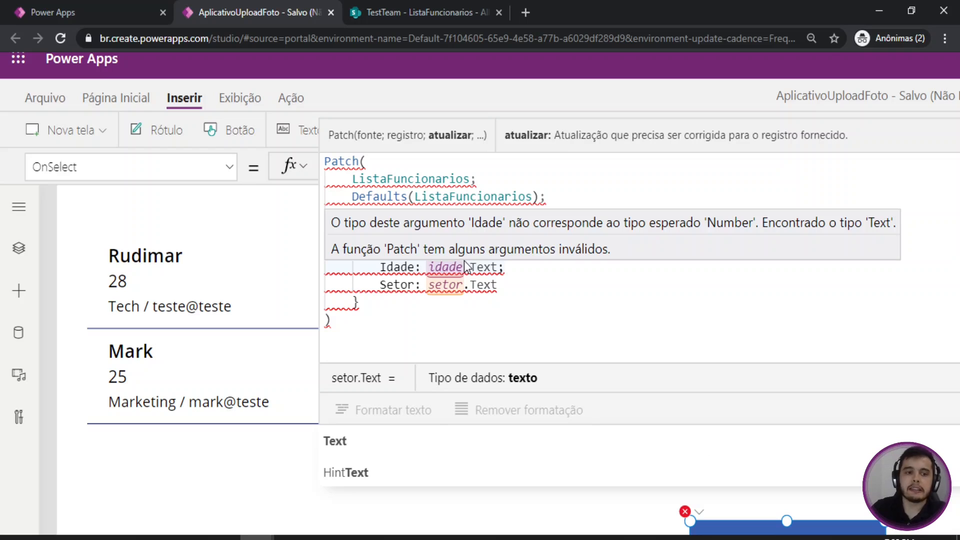
click(427, 267)
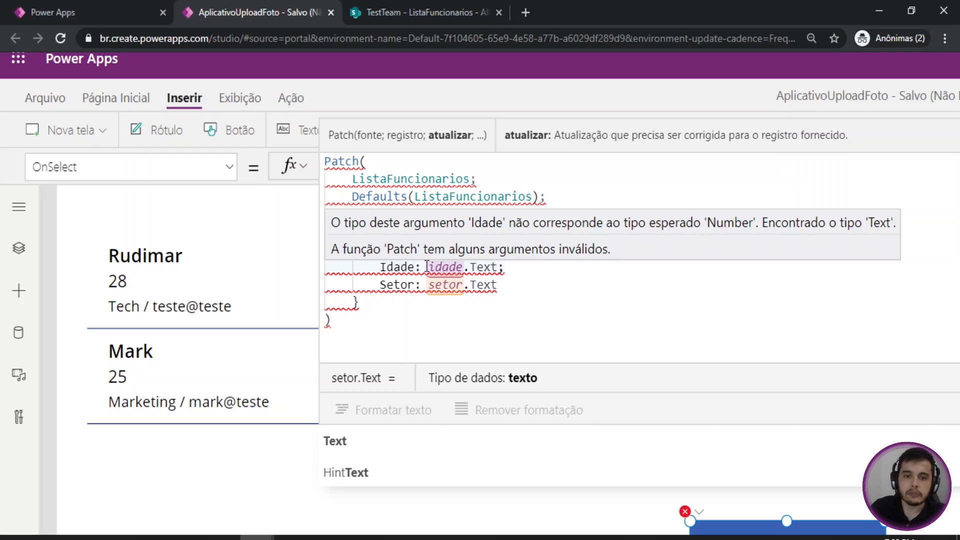
text(Value()
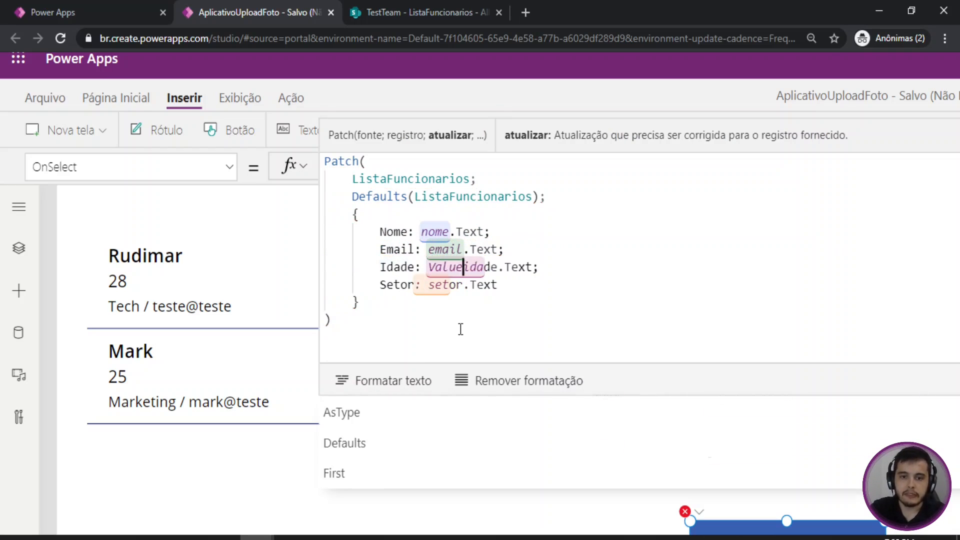
key(End)
key(Left)
text())
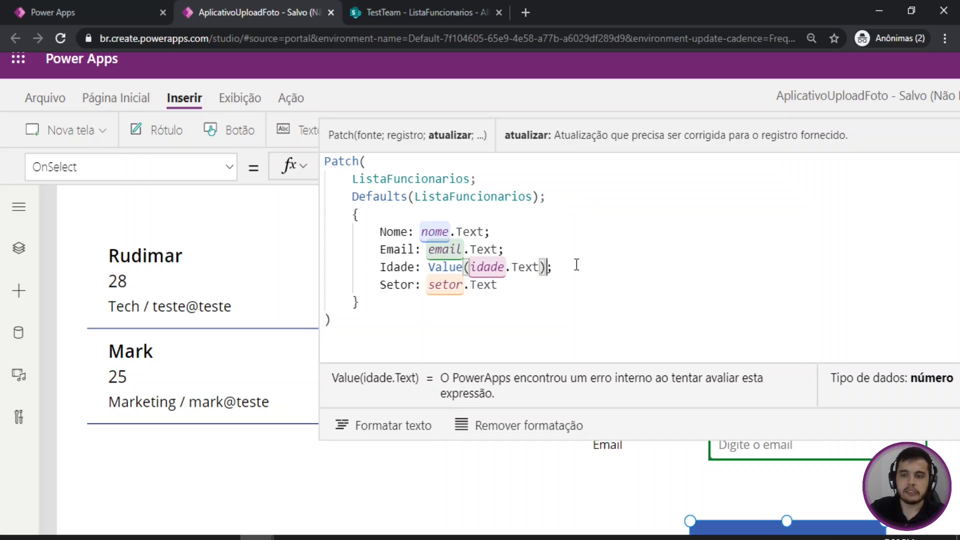
Preview the app and save a record with Salvar (patch) while all form fields are empty.
scroll(759, 138, down, 3)
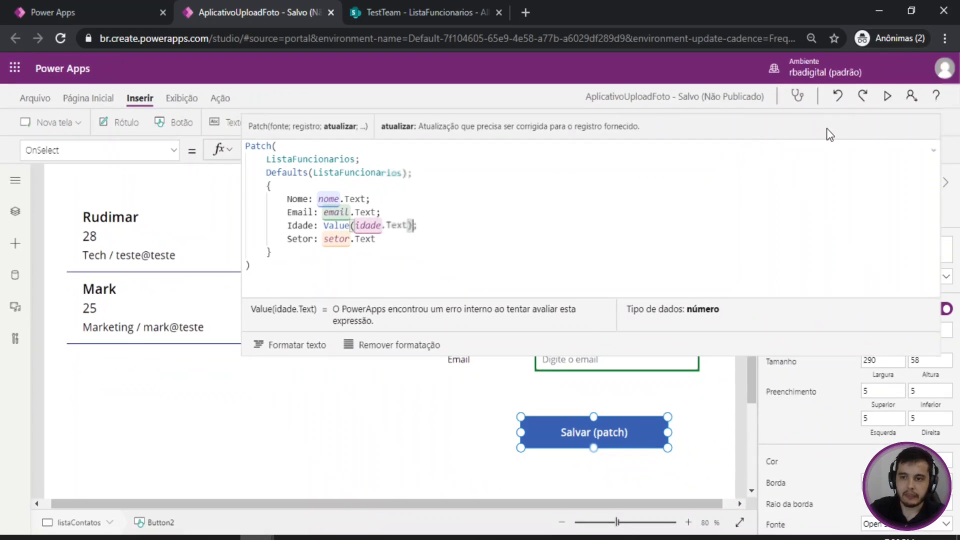
click(883, 103)
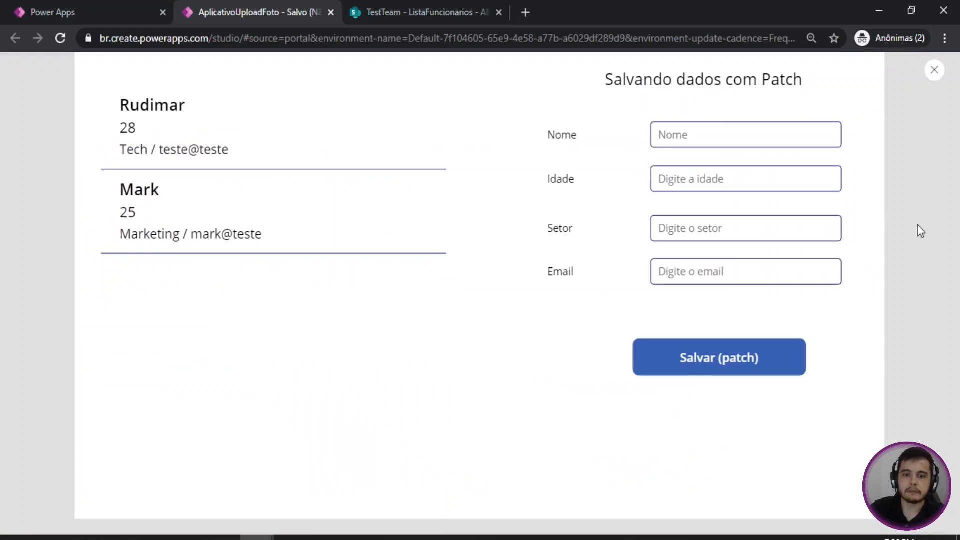
click(705, 374)
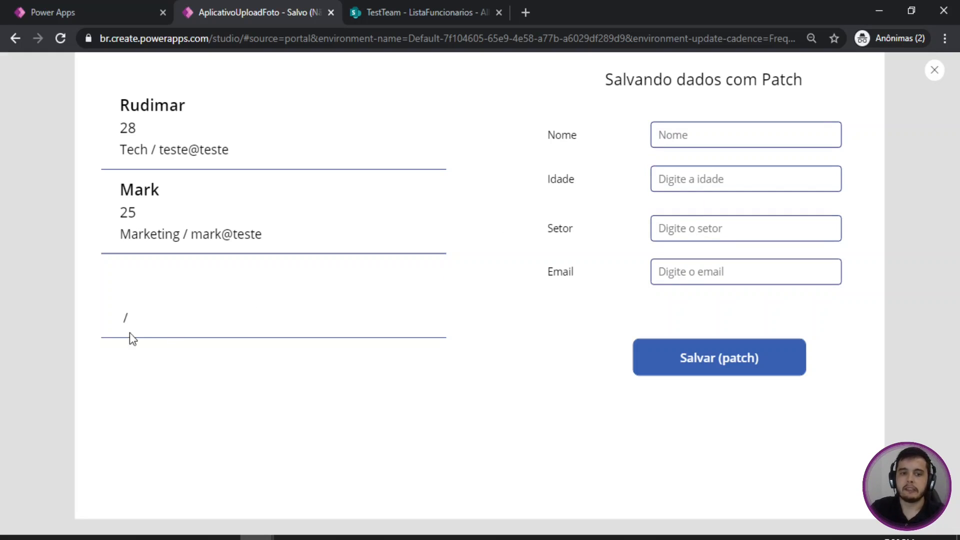
Fill in the employee's name, Idade 25, Setor Vendas and the employee's e-mail, and save the record with Salvar (patch).
click(704, 133)
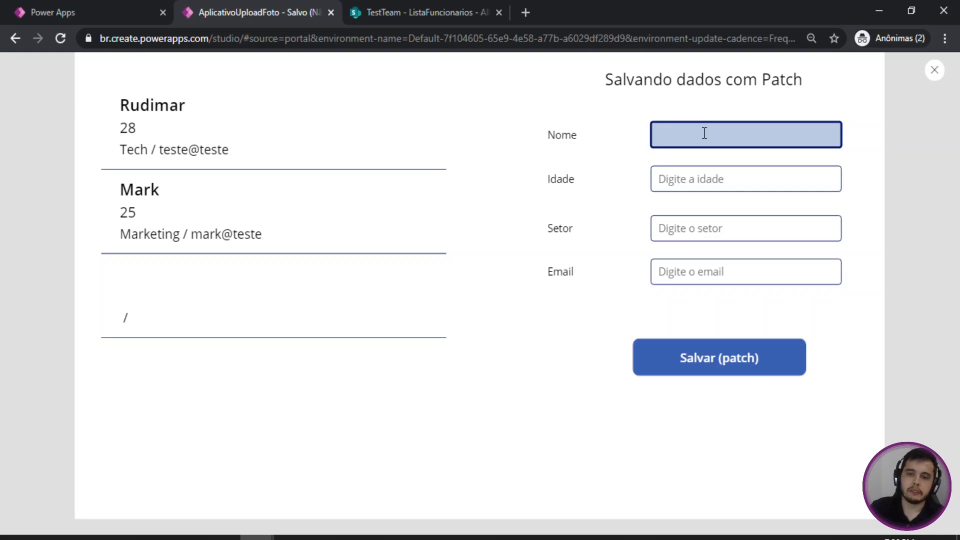
text(Bia)
key(Tab)
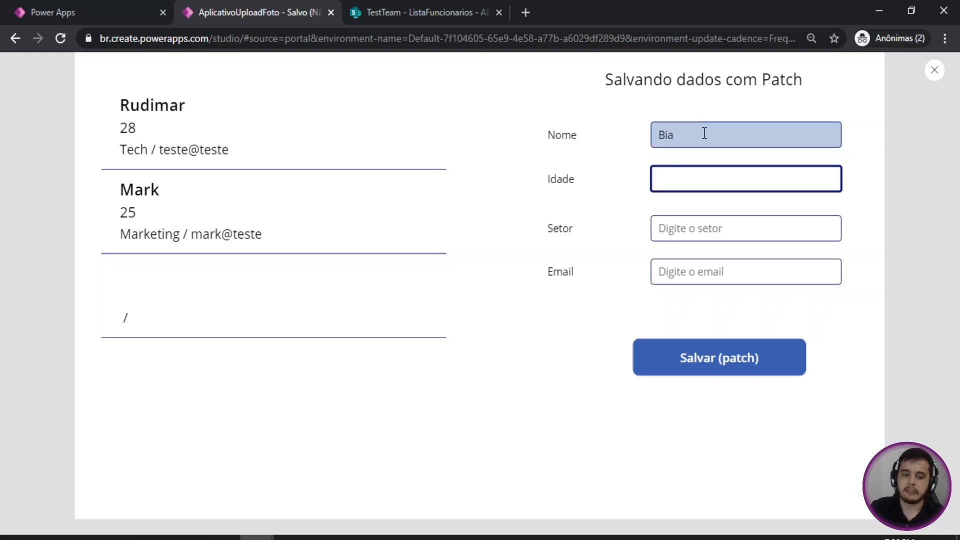
text(25)
key(Tab)
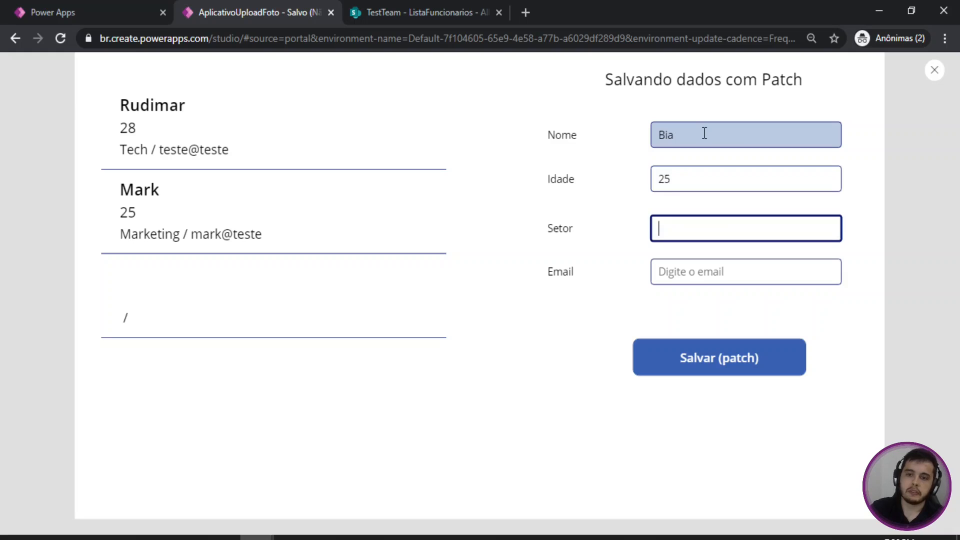
text(Vendas)
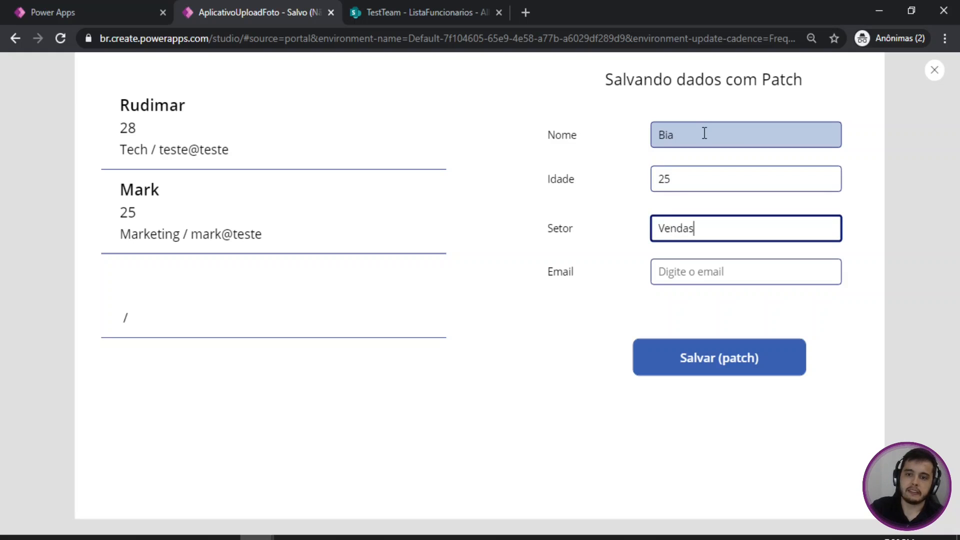
key(Tab)
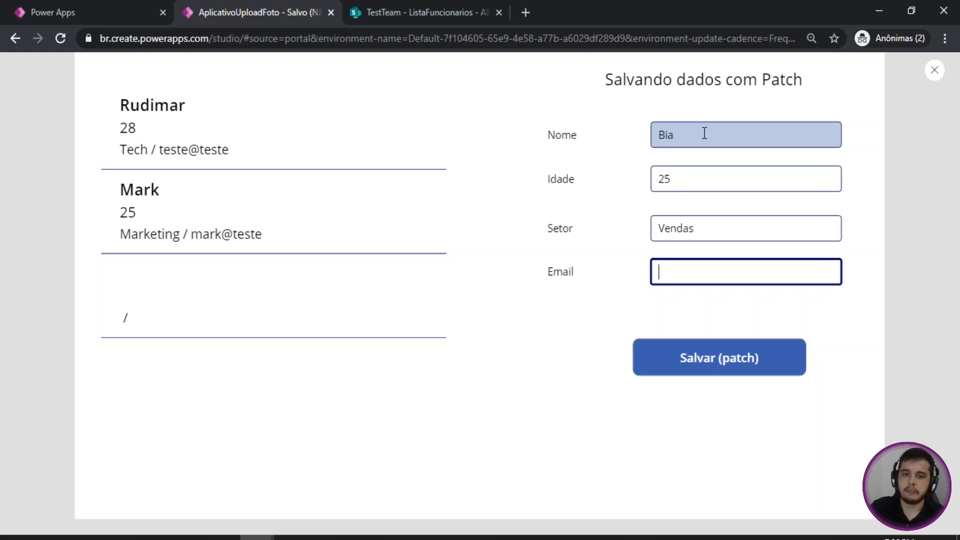
text(bai)
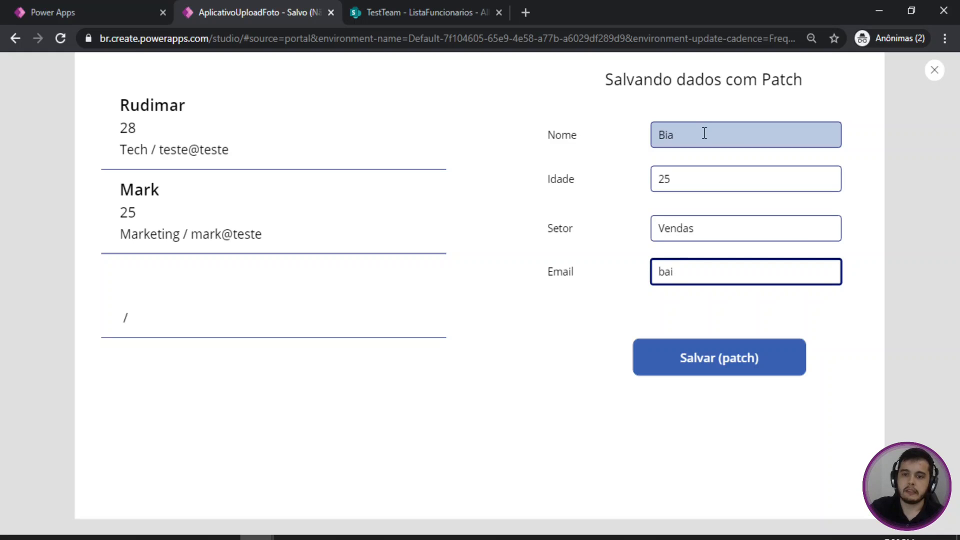
text(ia@teste)
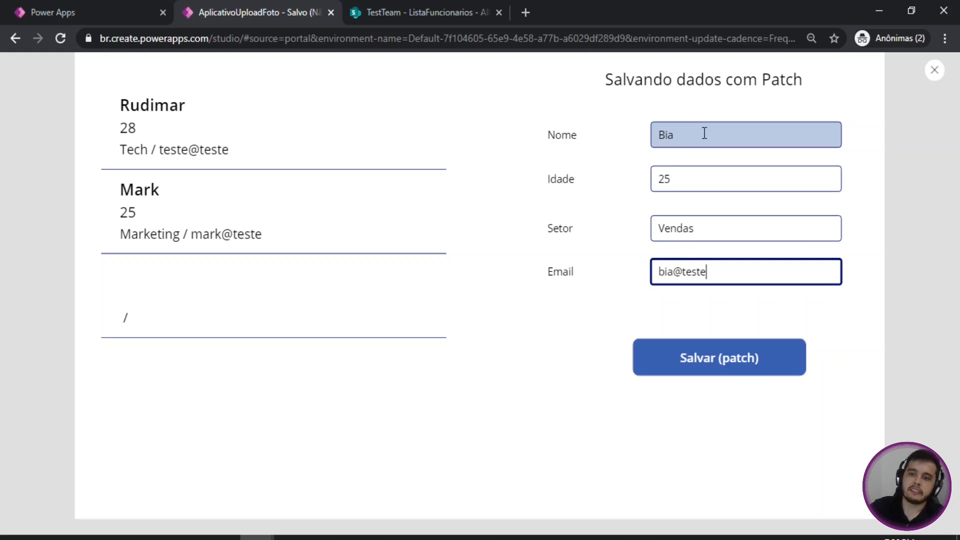
click(694, 362)
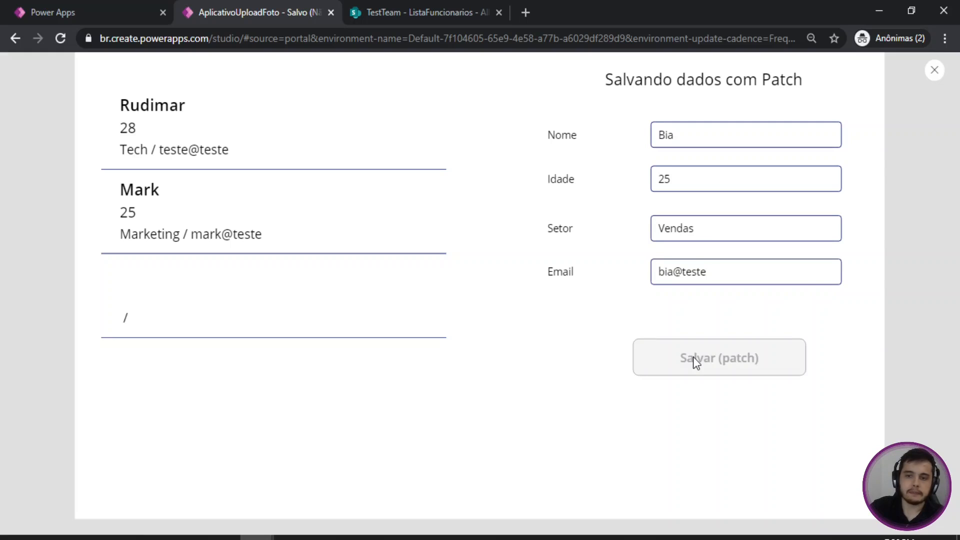